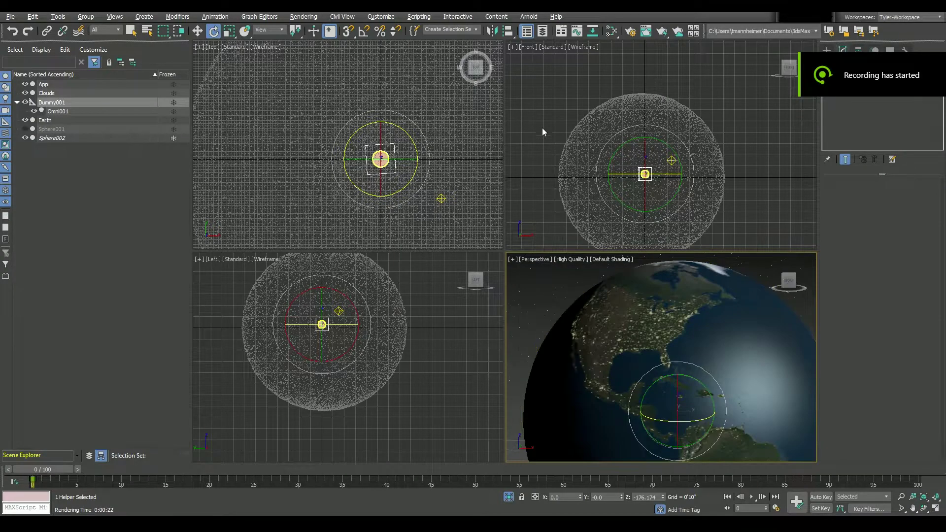
Step: Deselect all objects in the Earth scene by clicking empty space in the Front viewport
click(576, 177)
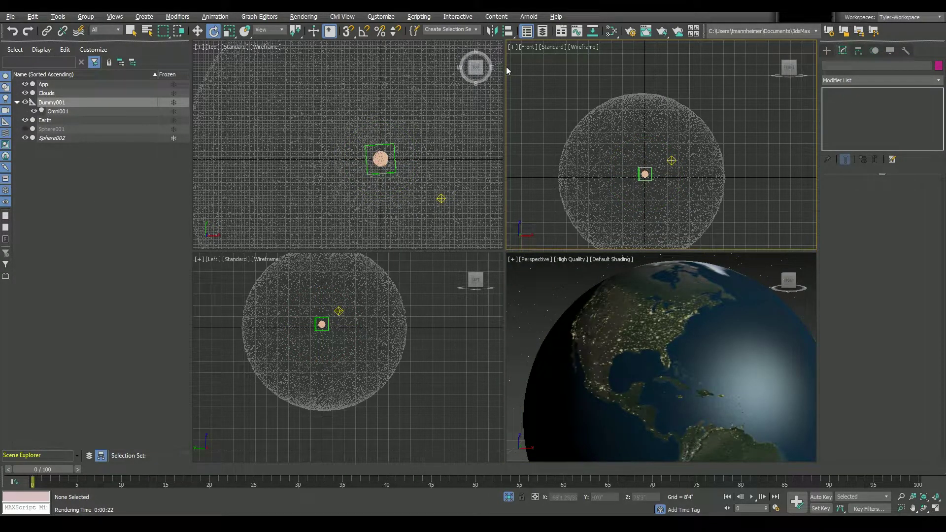
Step: Unfreeze all objects and select the star sphere Sphere002
right_click(610, 97)
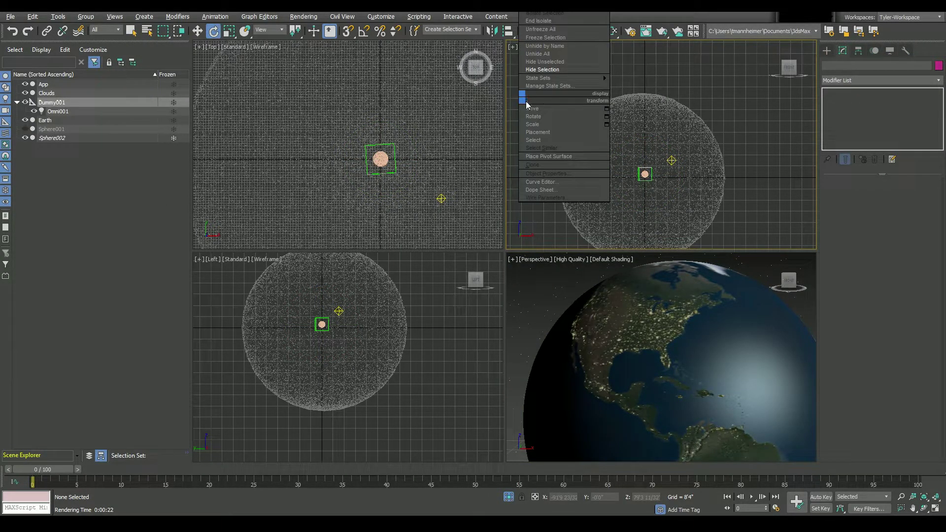
click(546, 30)
click(598, 148)
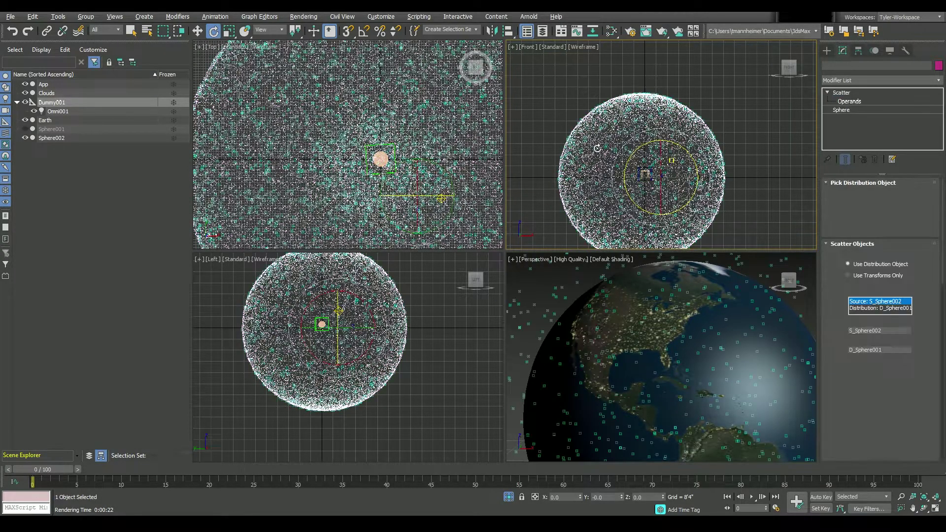
Step: Cut Sphere002's Scatter Duplicates count to 1689
scroll(931, 293, down, 2)
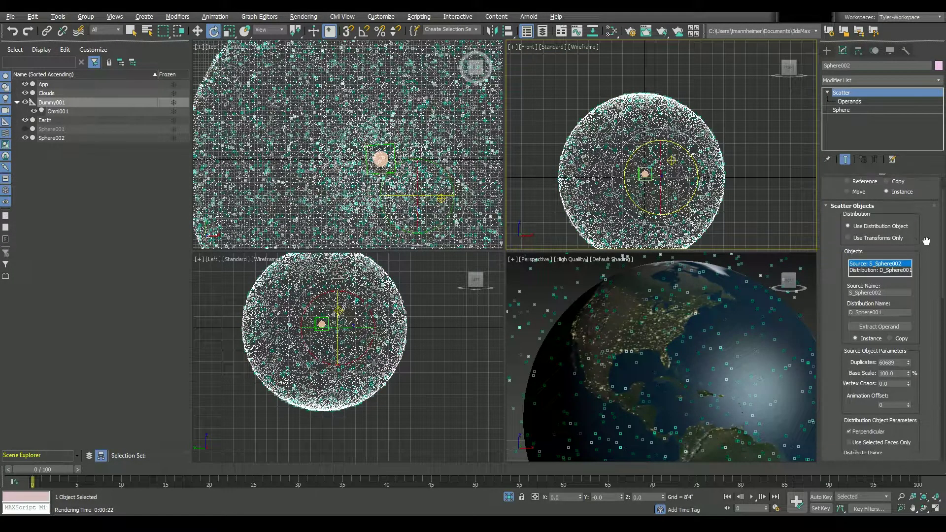
scroll(933, 305, down, 3)
scroll(897, 300, up, 1)
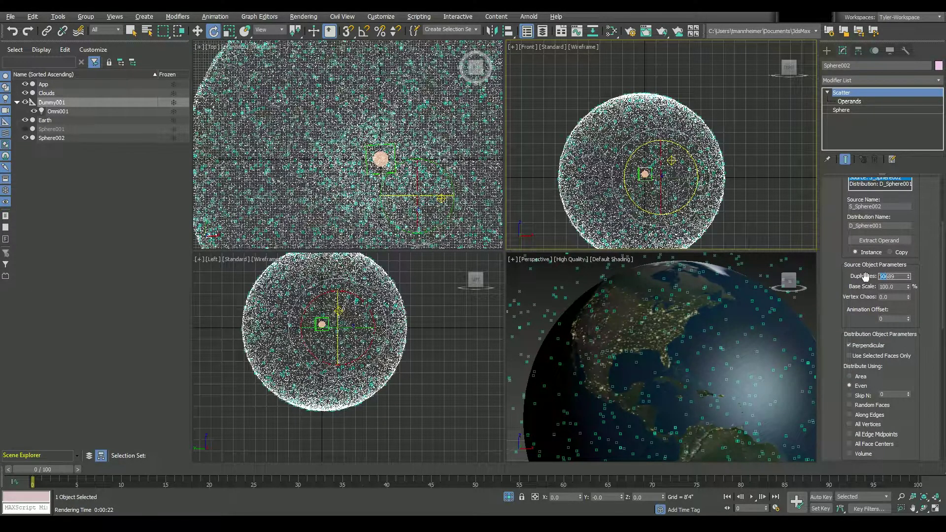
text(1689)
key(Return)
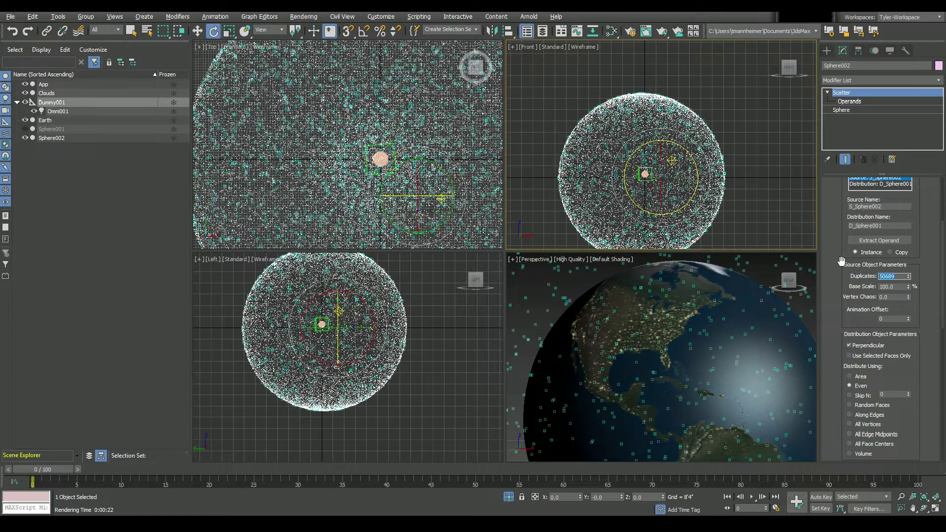
scroll(581, 338, down, 3)
Step: Reselect Sphere002 in the Front view and raise its Scatter Duplicates to 60689
scroll(581, 338, down, 4)
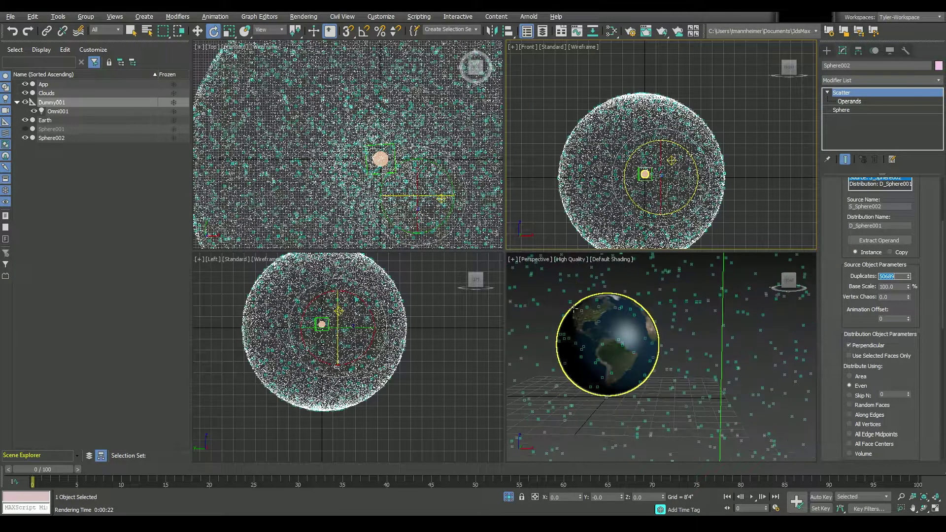
click(537, 219)
middle_drag(604, 338, 654, 353)
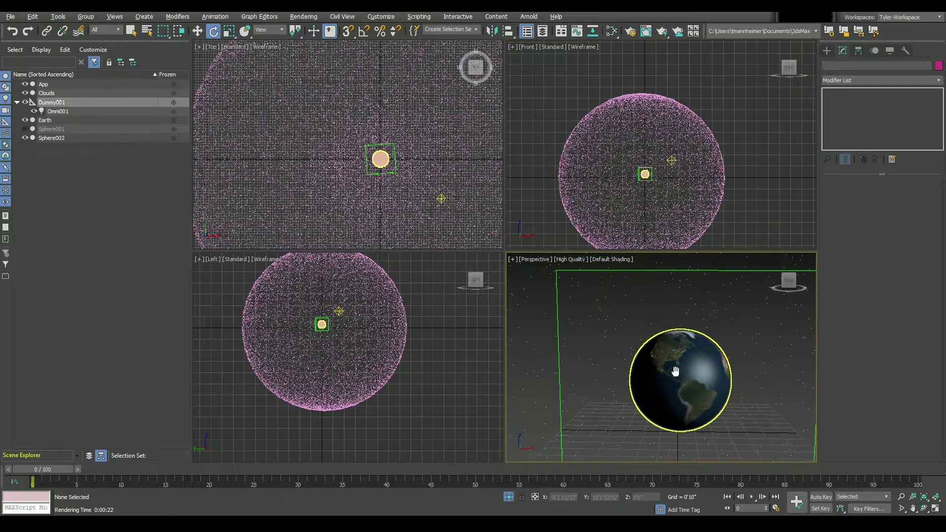
click(626, 424)
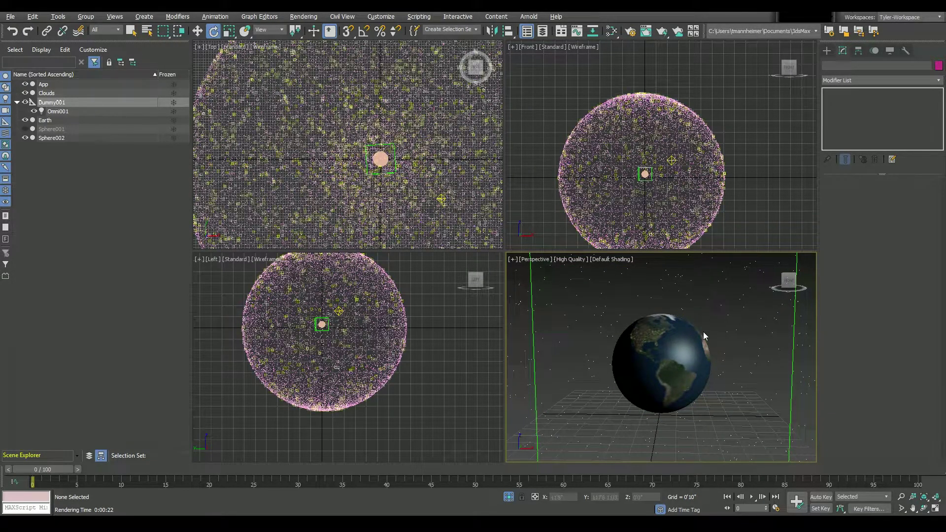
drag(537, 121, 602, 179)
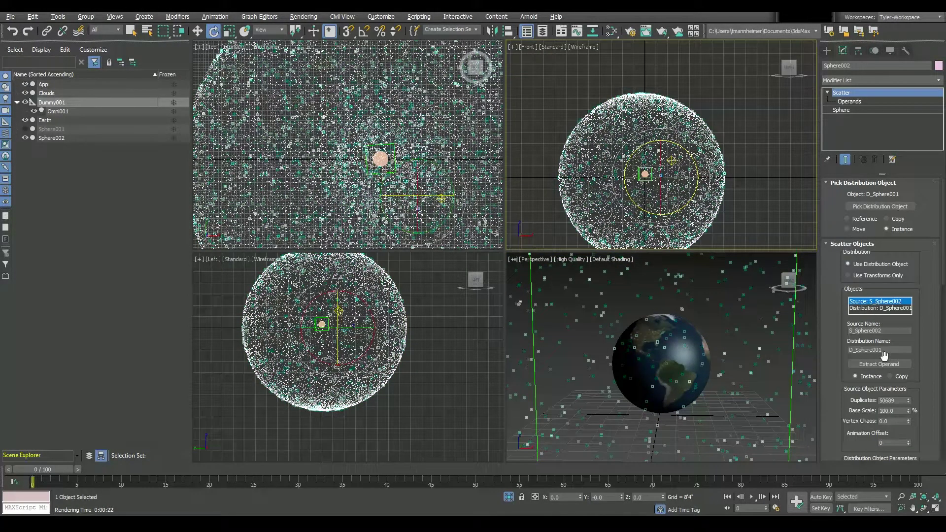
scroll(894, 364, down, 2)
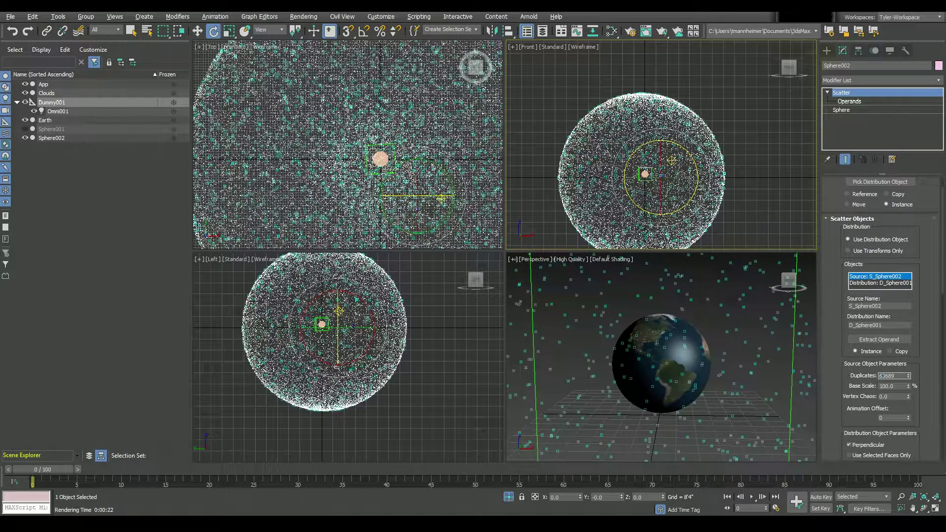
text(60689)
key(Return)
Step: Set Sphere002's Scatter X scaling to 600% and check the enlarged stars
scroll(938, 390, down, 3)
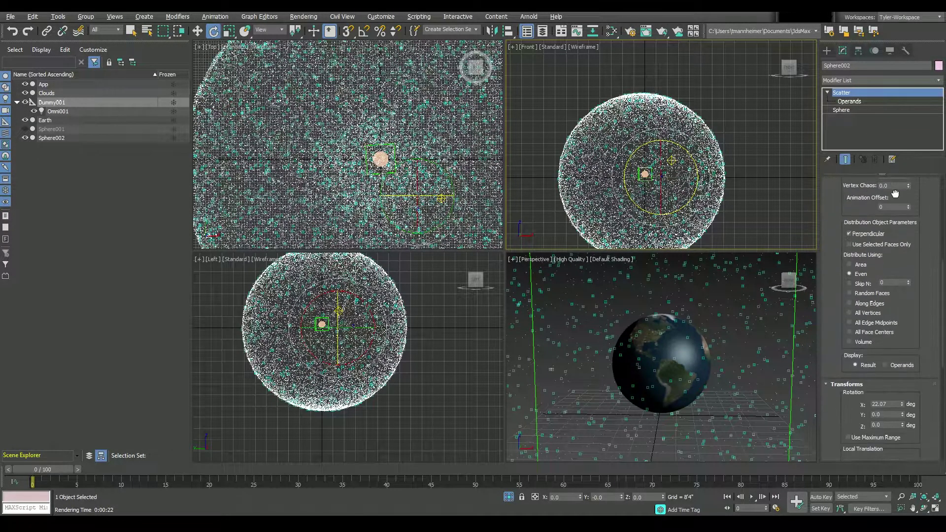
scroll(938, 390, down, 3)
scroll(938, 387, down, 3)
scroll(941, 378, down, 5)
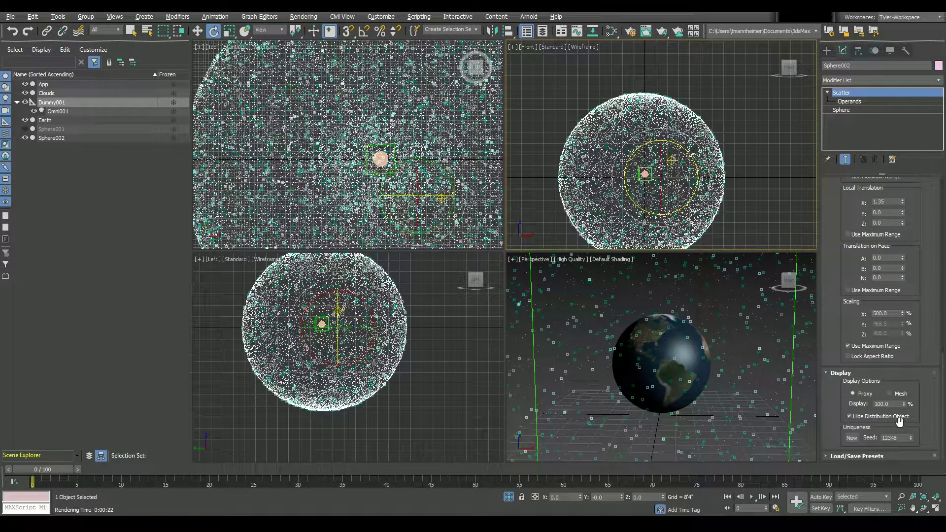
double_click(887, 314)
text(600)
click(548, 121)
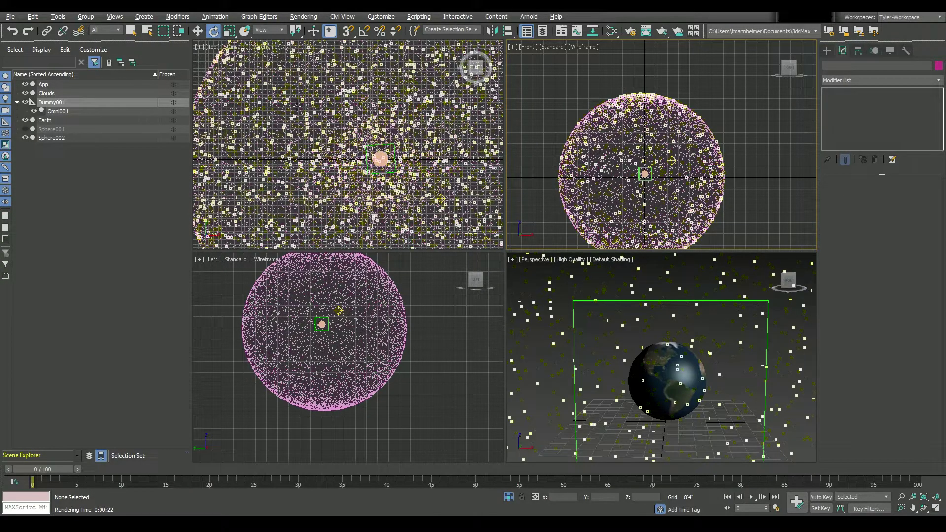
click(607, 136)
Step: Hide Sphere002 and frame the App sphere in every view
right_click(603, 127)
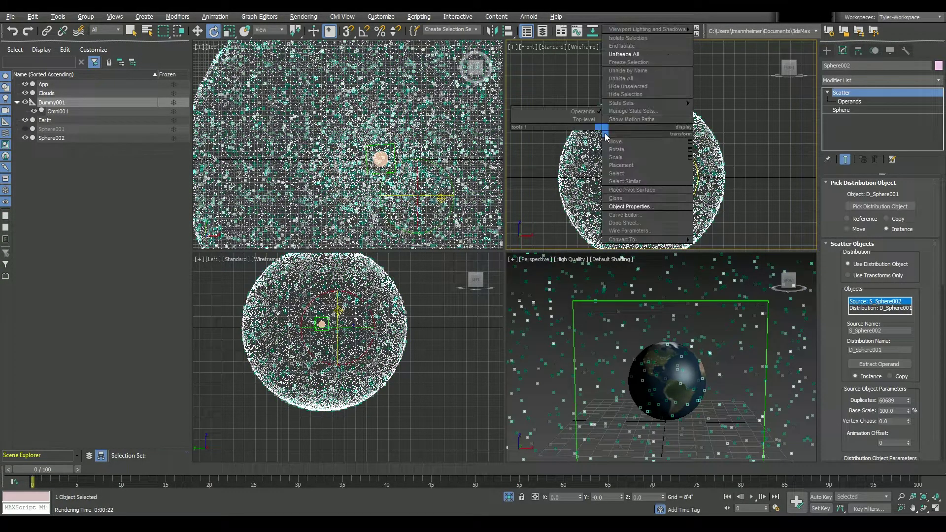
click(616, 93)
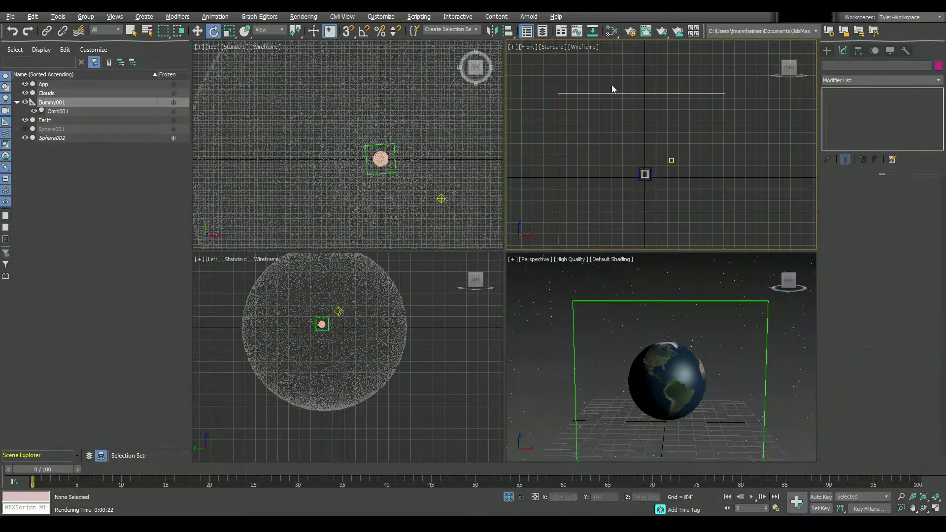
click(644, 174)
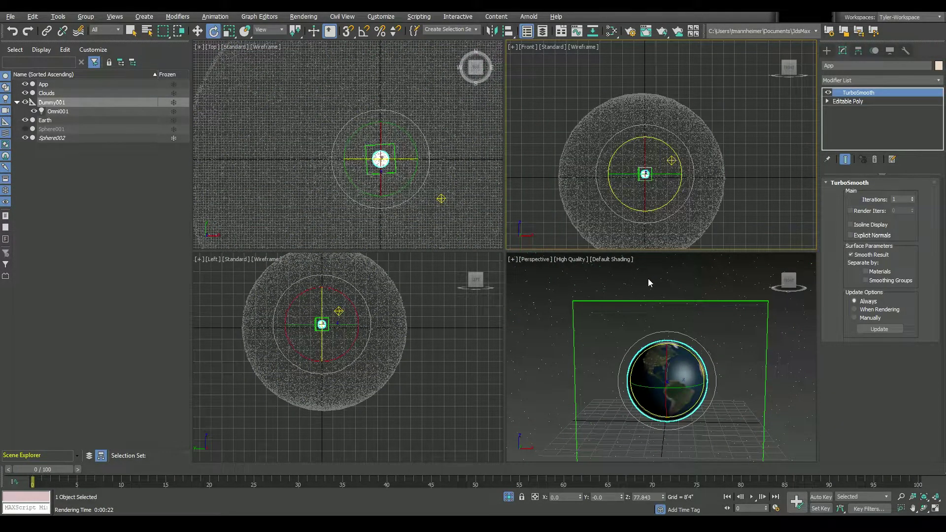
key(z)
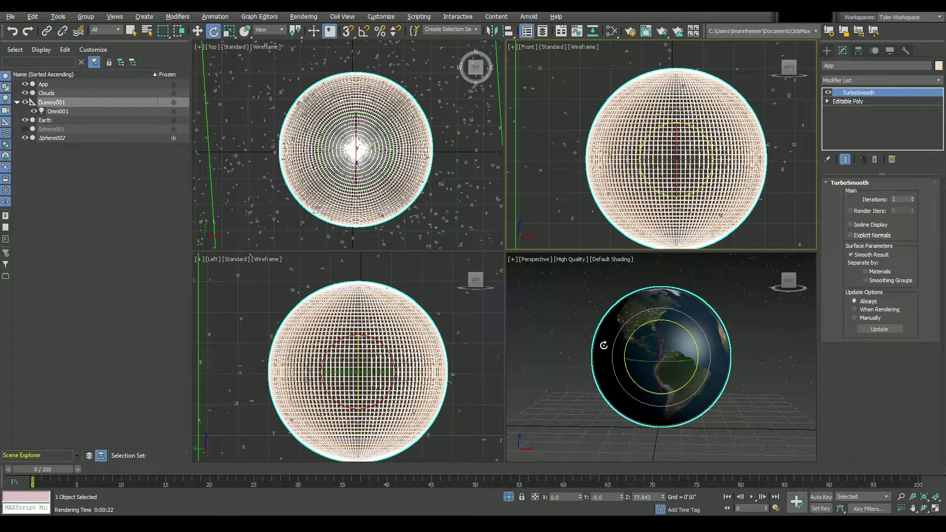
Step: Inspect the Dummy helper and App sphere by selecting and deselecting them
click(583, 376)
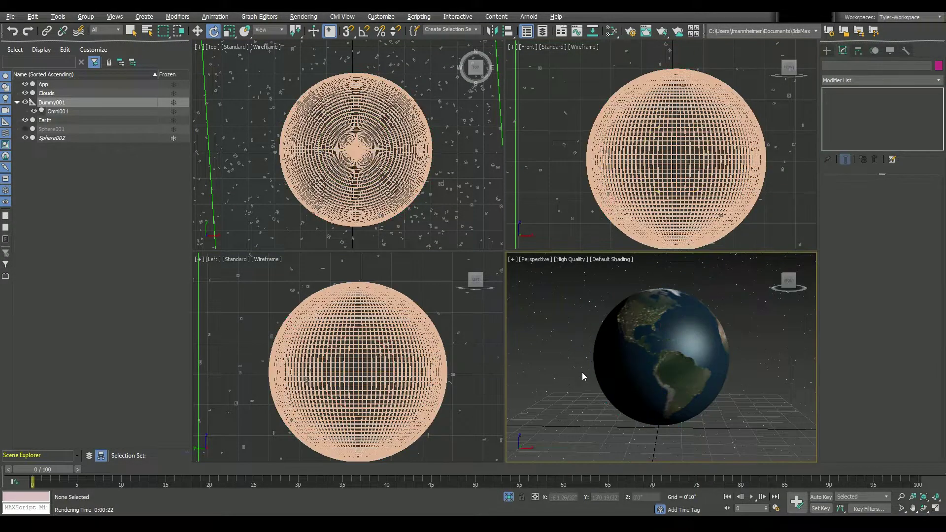
scroll(394, 163, down, 2)
scroll(398, 154, down, 3)
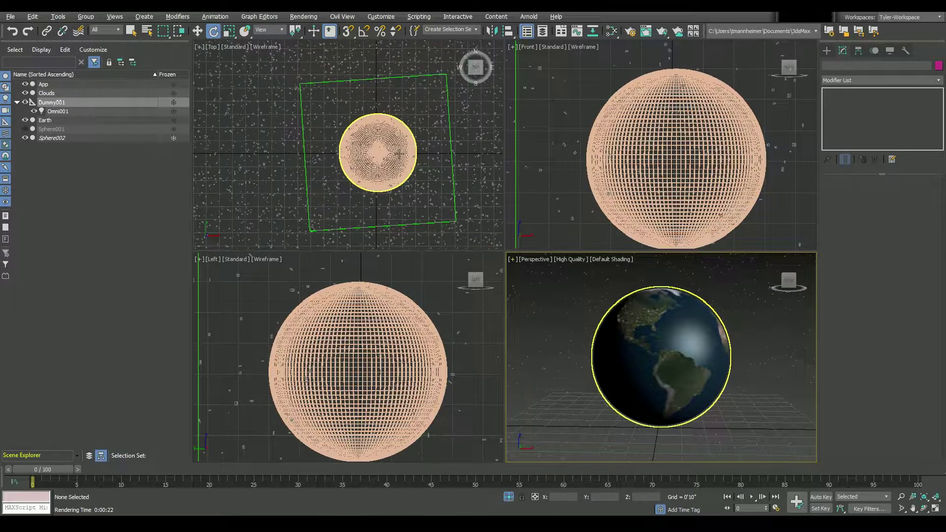
click(325, 102)
click(530, 141)
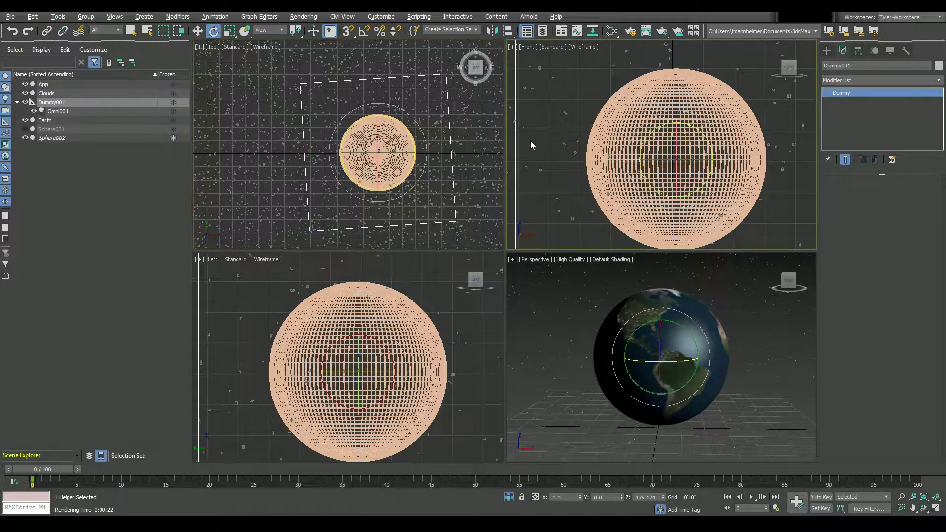
click(650, 308)
click(582, 285)
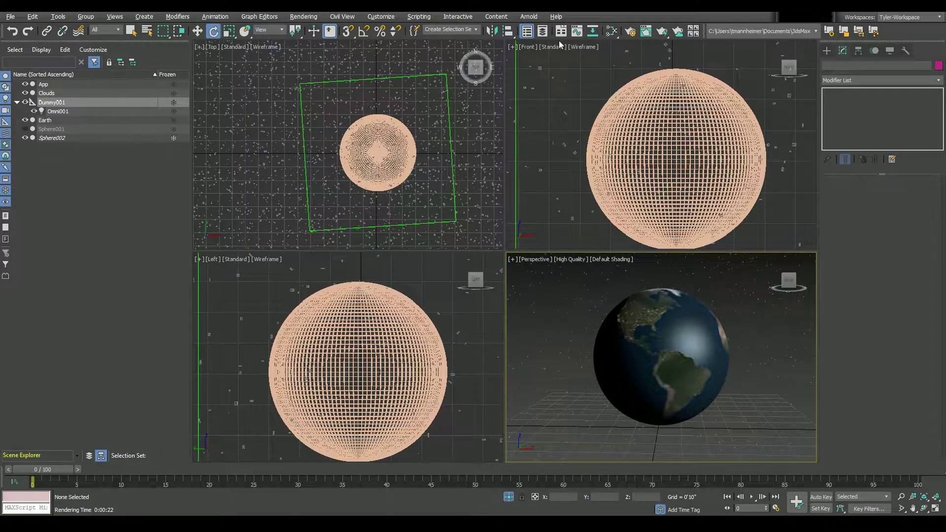
Step: Inspect the Earth material's Map #1 Composite nodes in the Slate Material Editor, then close it
click(611, 32)
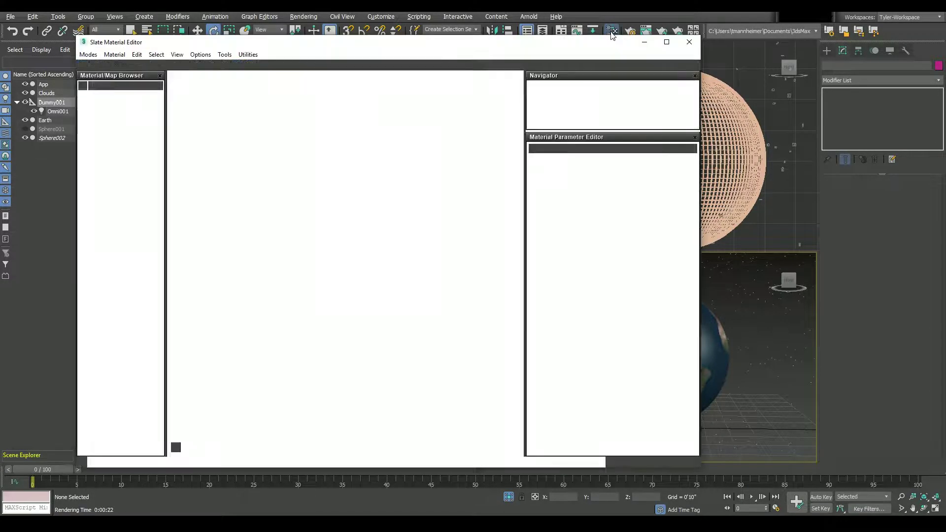
scroll(407, 276, up, 3)
scroll(408, 275, up, 2)
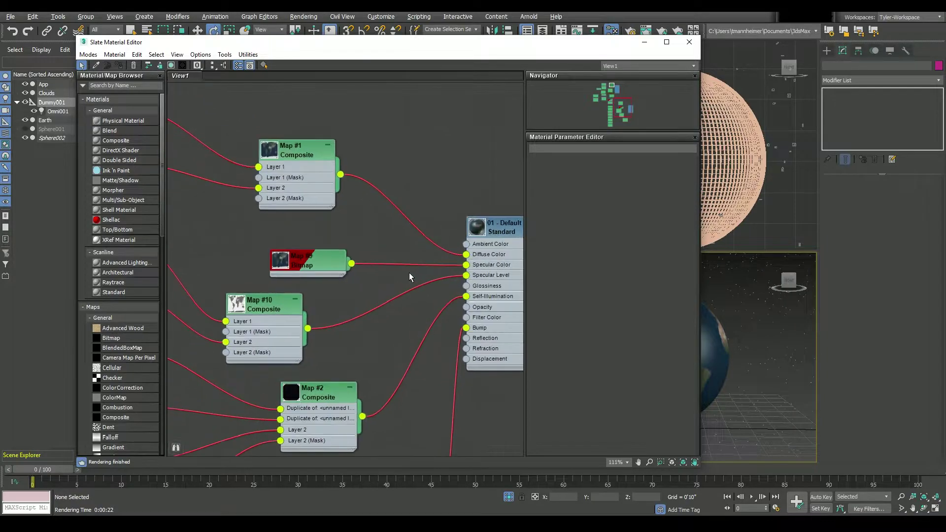
scroll(409, 273, up, 1)
mouse_move(413, 320)
middle_down()
mouse_move(289, 234)
mouse_move(378, 155)
middle_up()
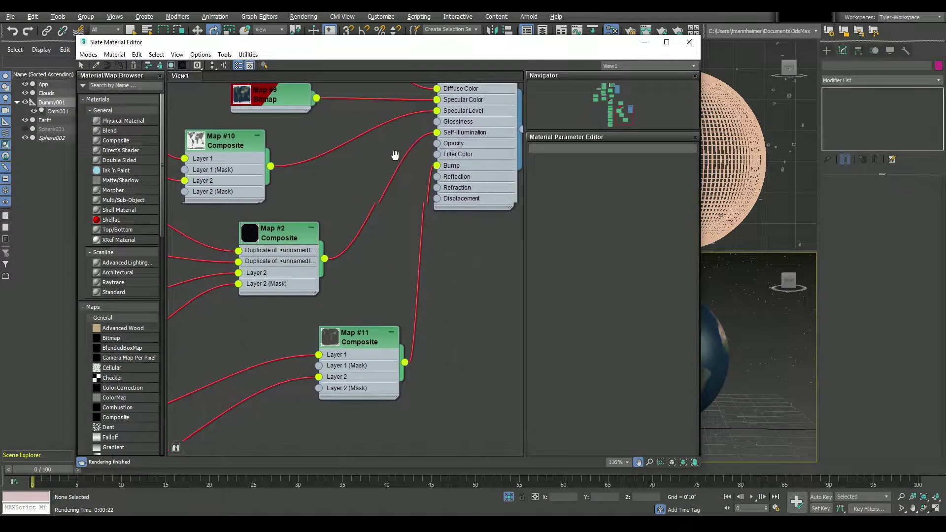
mouse_move(264, 321)
middle_down()
mouse_move(504, 162)
mouse_move(493, 191)
mouse_move(470, 207)
mouse_move(450, 286)
mouse_move(398, 378)
mouse_move(302, 359)
middle_up()
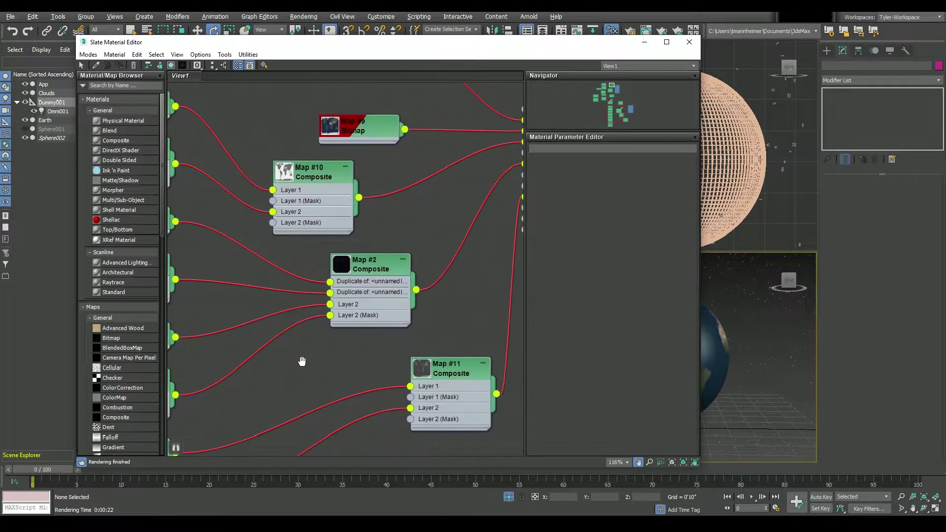
mouse_move(466, 182)
middle_down()
mouse_move(338, 266)
mouse_move(399, 385)
mouse_move(354, 287)
mouse_move(397, 270)
mouse_move(469, 205)
mouse_move(437, 196)
mouse_move(362, 204)
mouse_move(341, 238)
middle_up()
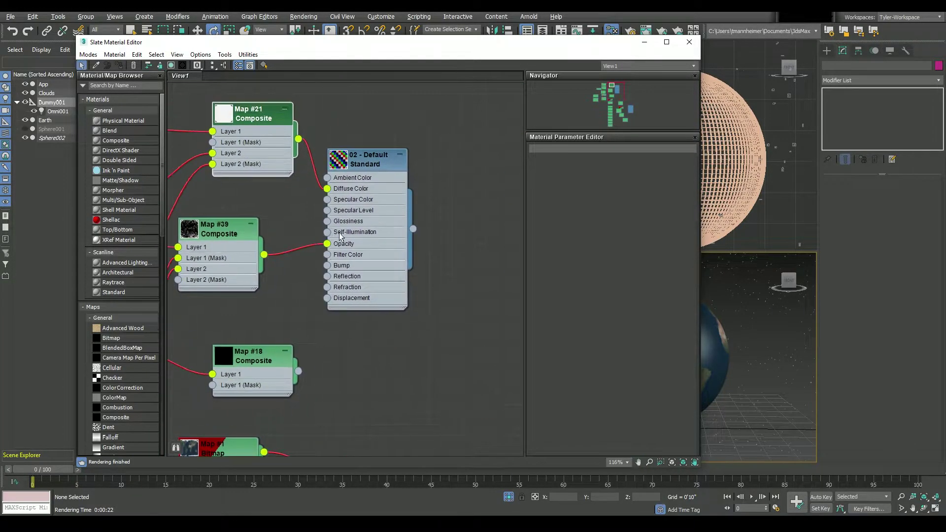
click(690, 41)
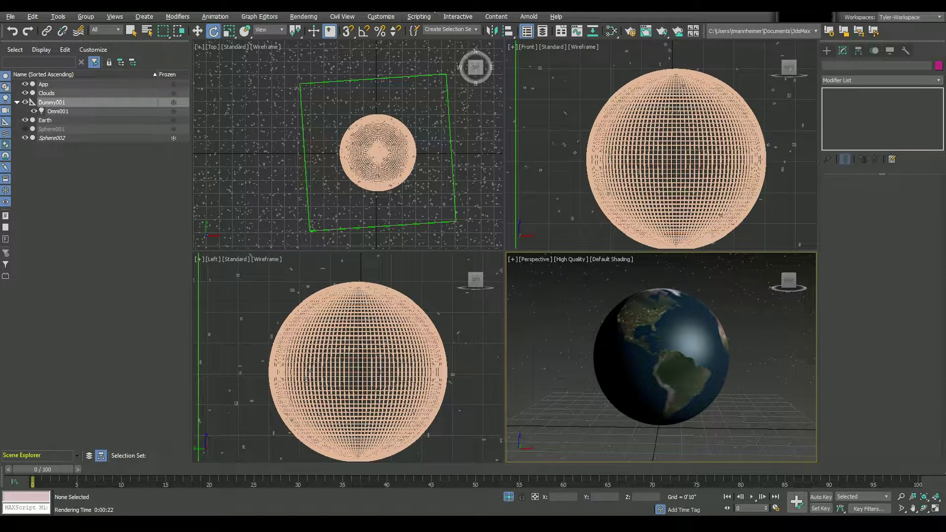
Step: Rotate Dummy001 about Z to 45.357, swinging the light around Earth
scroll(434, 193, down, 3)
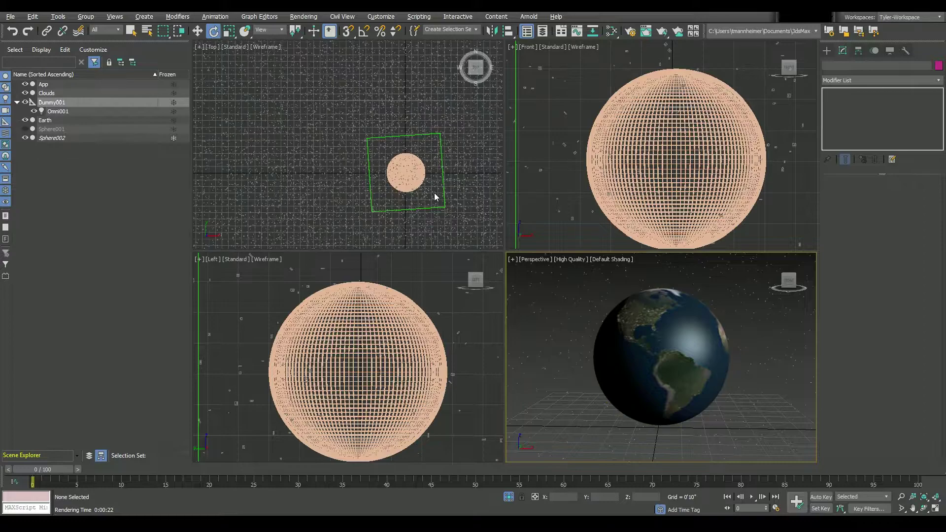
scroll(367, 217, up, 2)
scroll(307, 227, up, 1)
click(307, 227)
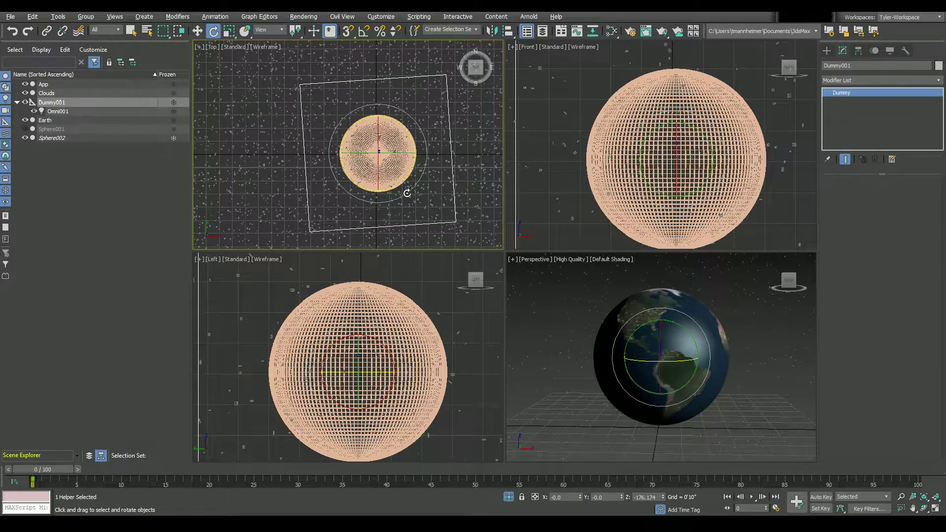
drag(407, 193, 318, 199)
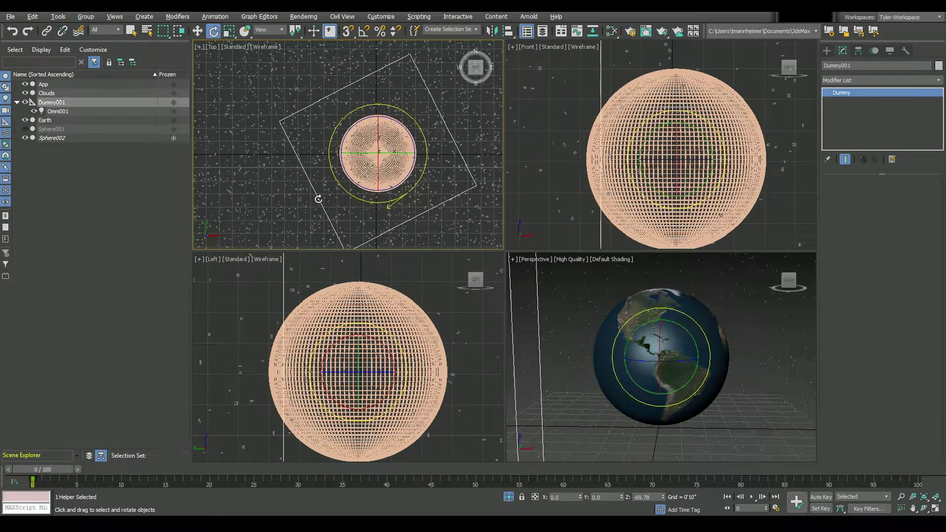
scroll(318, 199, down, 3)
scroll(320, 207, down, 3)
scroll(324, 231, down, 2)
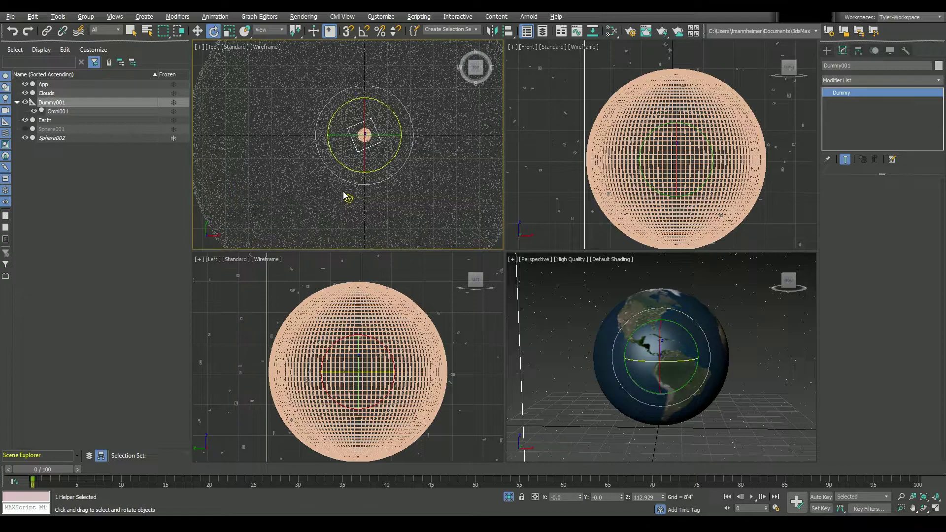
scroll(360, 150, up, 5)
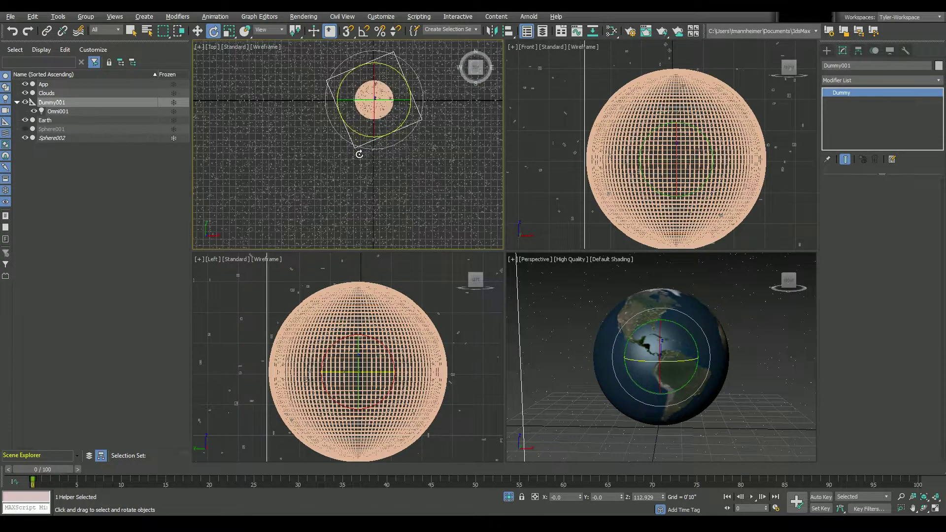
mouse_move(360, 150)
mouse_down()
mouse_move(290, 156)
mouse_move(509, 154)
mouse_move(391, 182)
mouse_up()
right_click(391, 181)
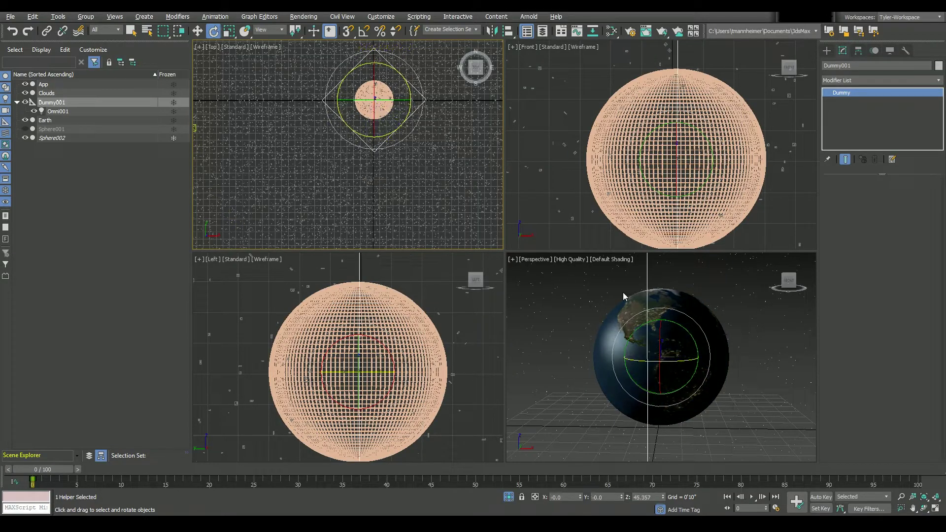
Step: Frame Earth and the dummy, then pan the Perspective view to the globe's top edge
scroll(682, 403, up, 3)
scroll(682, 403, up, 3)
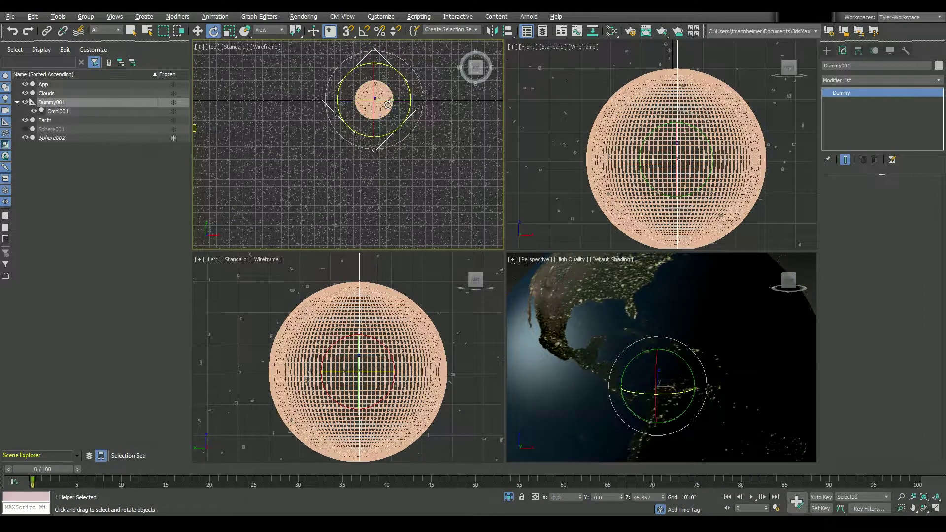
key(z)
middle_drag(642, 354, 666, 361)
middle_drag(687, 319, 672, 353)
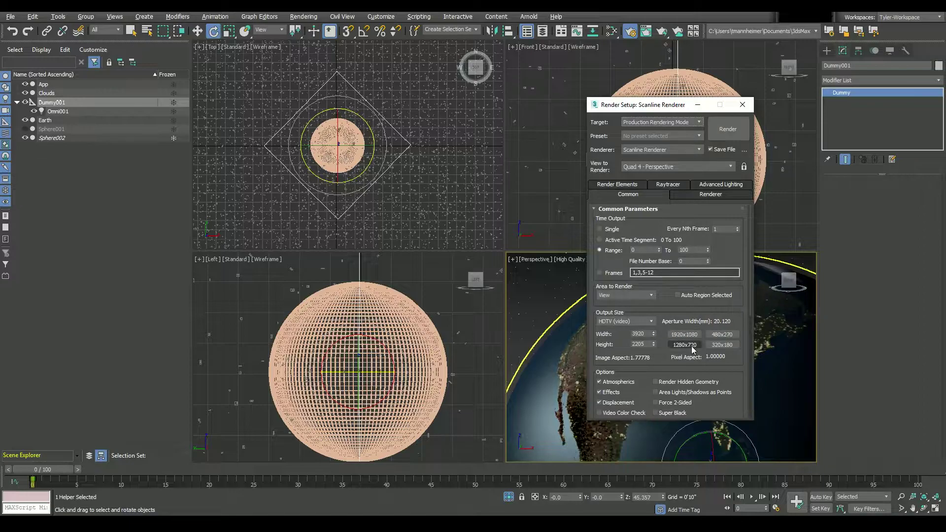
Step: Test-render the Perspective view of North America at 1280x720, then close the render
click(742, 105)
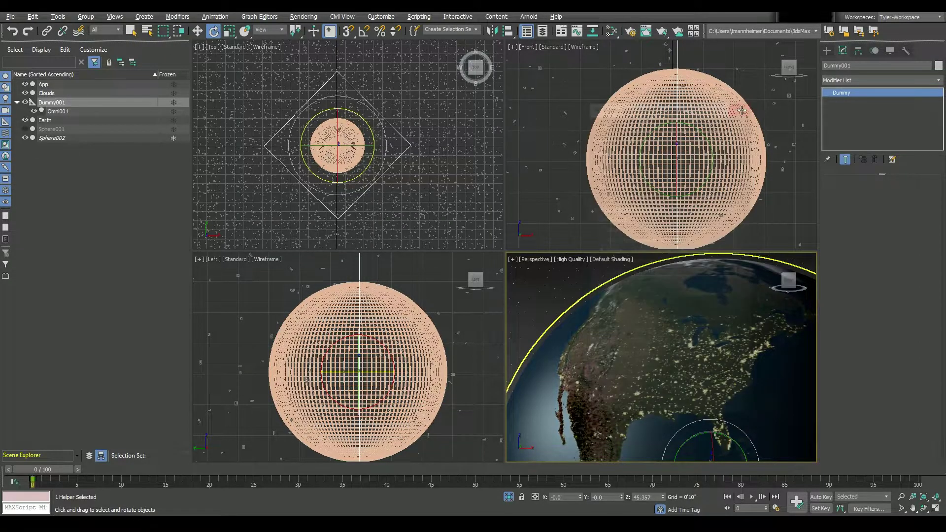
mouse_move(697, 311)
middle_down()
mouse_move(678, 334)
mouse_move(684, 355)
middle_up()
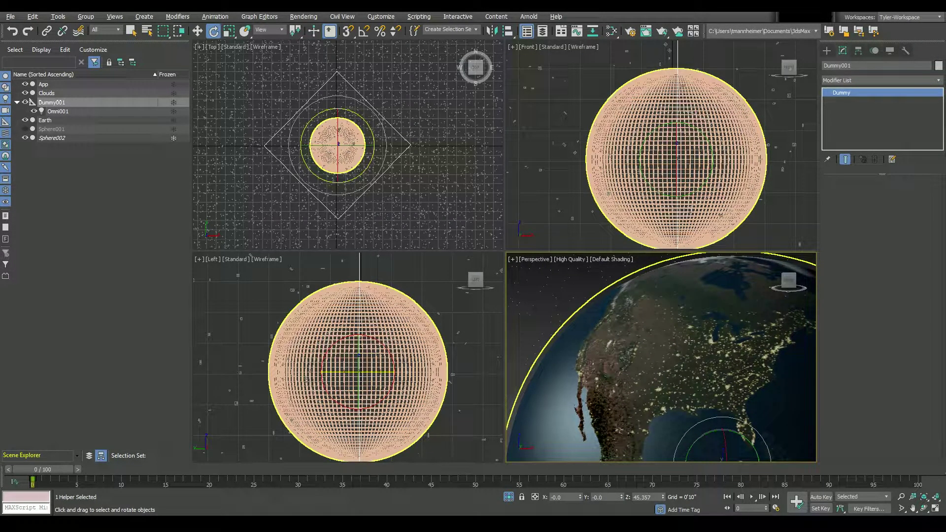
key(shift+q)
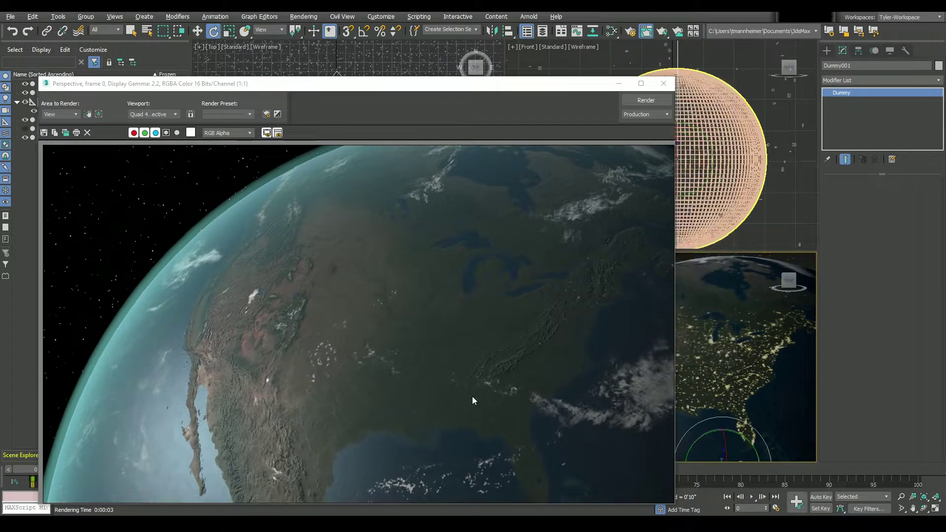
click(664, 83)
scroll(663, 342, down, 5)
alt+middle_drag(664, 342, 686, 394)
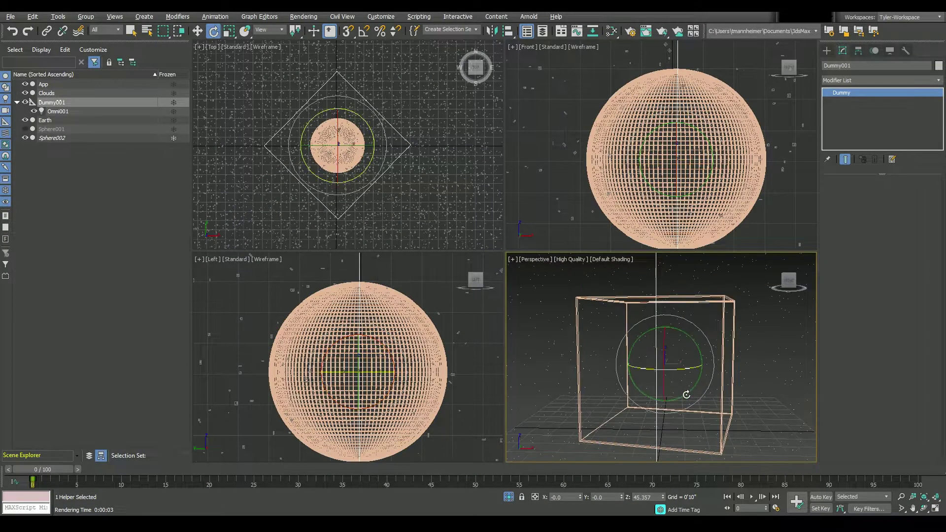
right_click(362, 170)
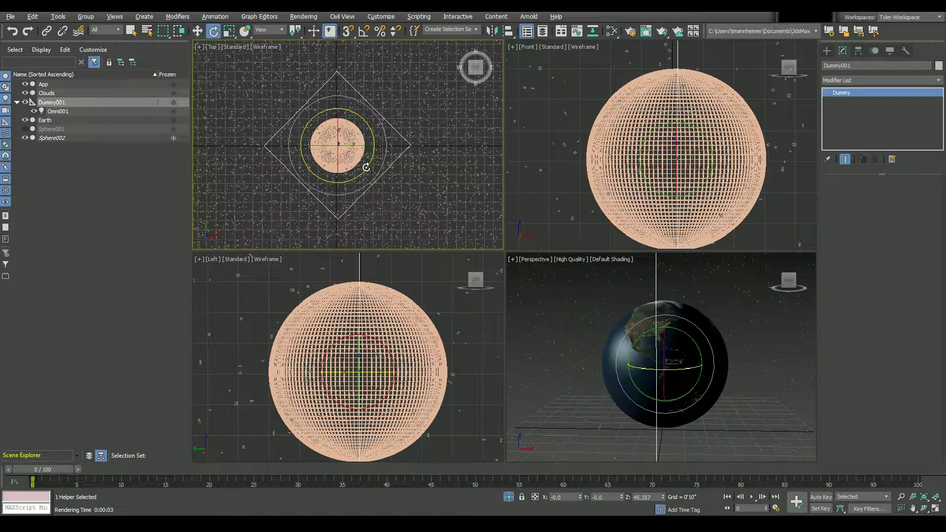
Step: Test-render the night side, then rotate Dummy001 to Z 66.786 to half-light the Americas
drag(366, 167, 254, 198)
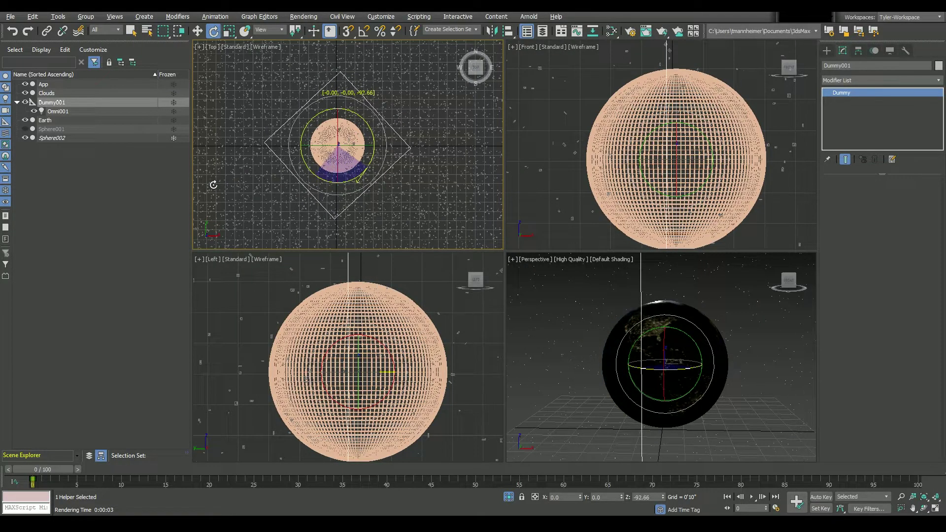
scroll(665, 313, up, 3)
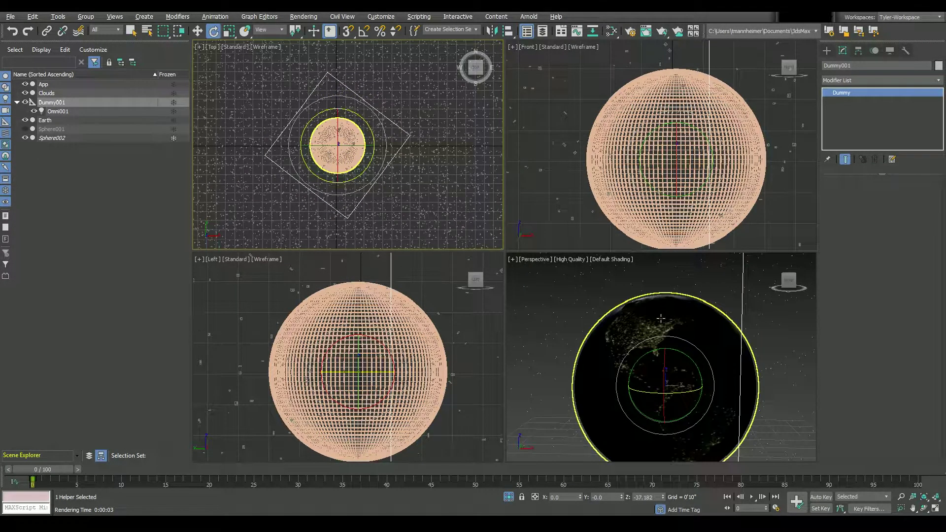
key(shift+q)
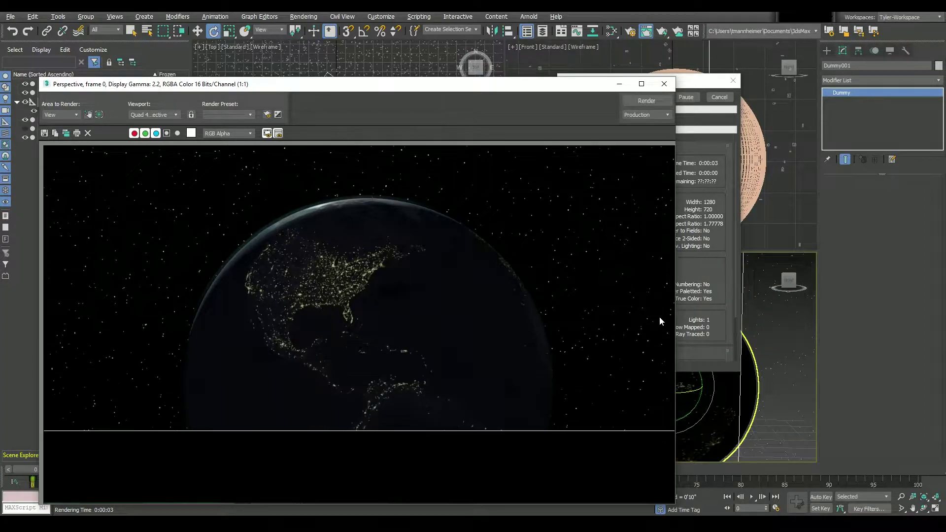
click(664, 83)
mouse_move(391, 158)
mouse_down()
mouse_move(371, 166)
mouse_move(375, 177)
mouse_move(414, 170)
mouse_move(409, 192)
mouse_up()
scroll(374, 178, down, 3)
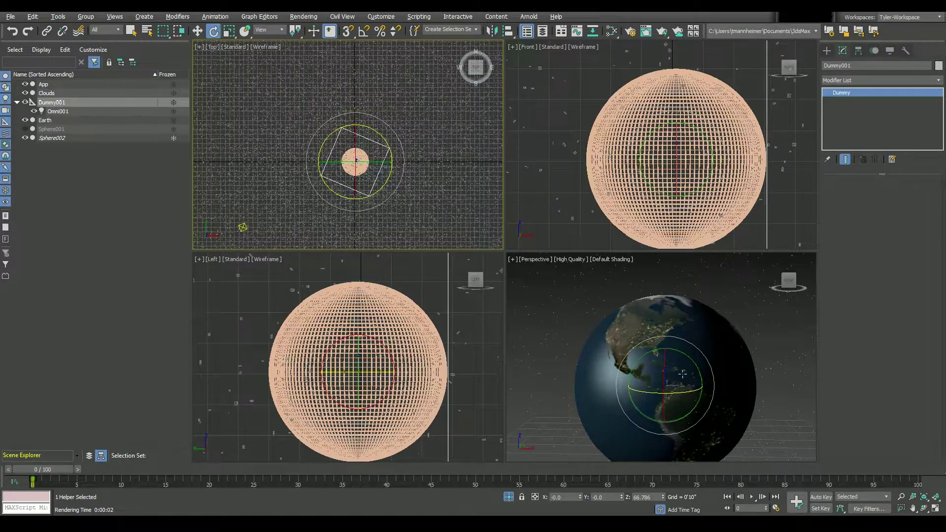
Step: Render the half-lit Americas, then check Render Setup output size 3920x2205
scroll(633, 351, up, 3)
scroll(633, 351, up, 2)
scroll(666, 404, down, 2)
scroll(666, 405, down, 2)
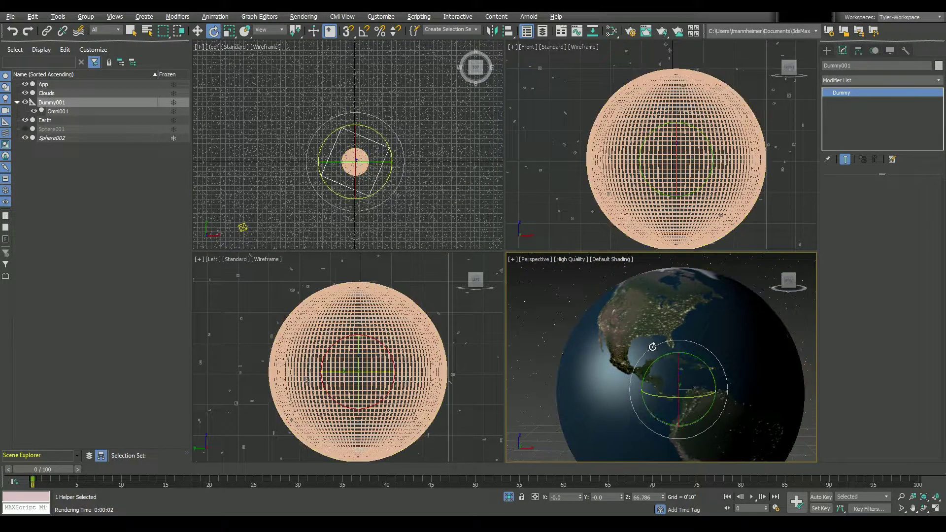
key(shift+q)
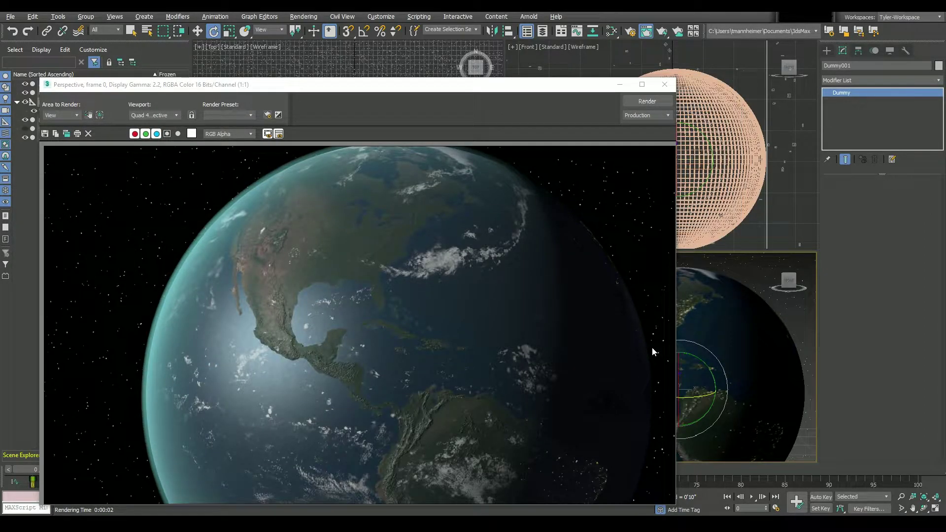
click(665, 84)
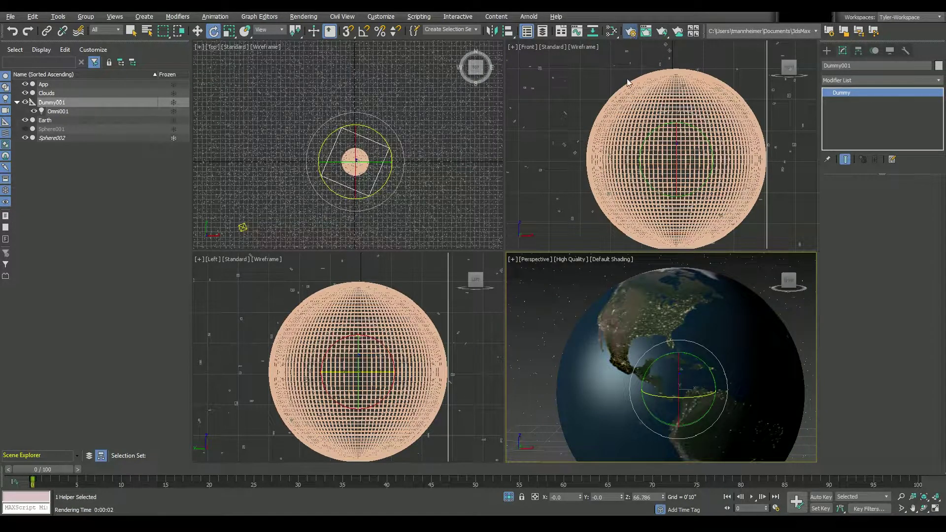
key(F10)
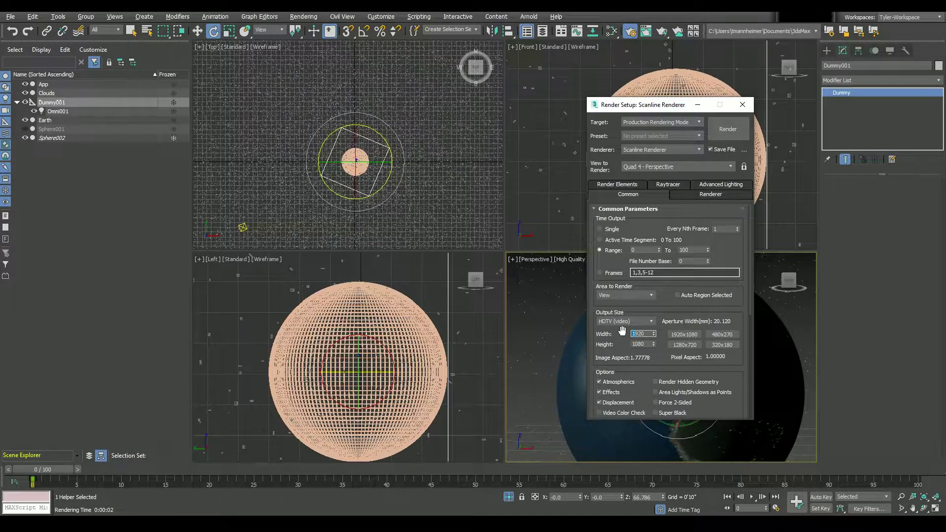
Step: Render the full 3920x2205 Earth image and zoom in to inspect the Andes relief
click(742, 104)
right_click(552, 302)
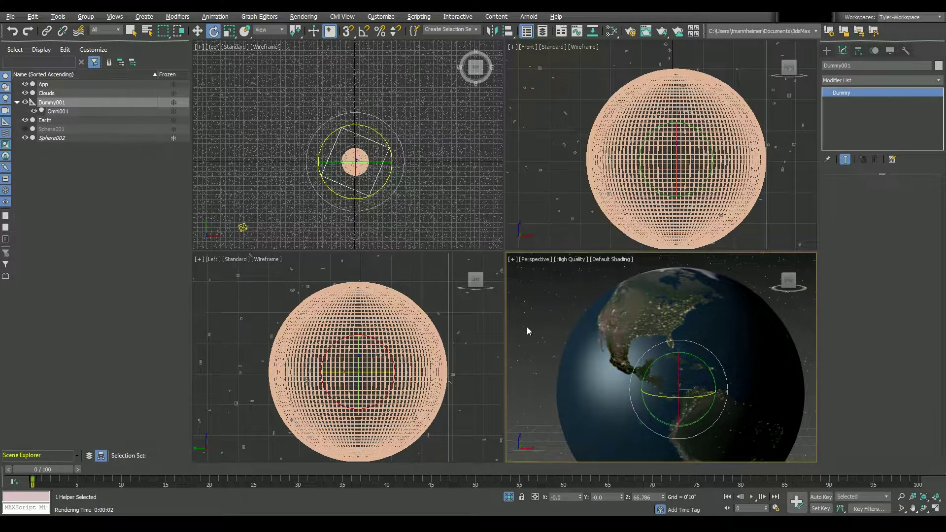
key(shift+q)
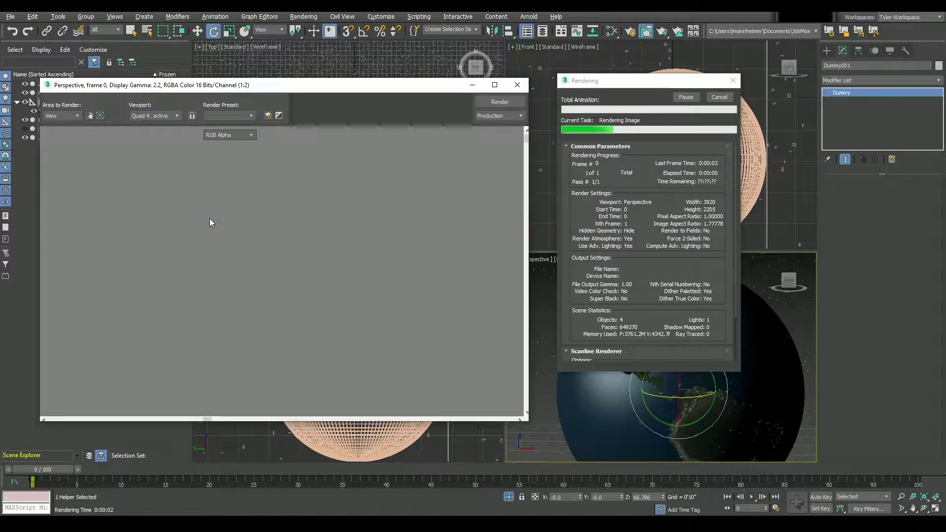
scroll(209, 218, up, 1)
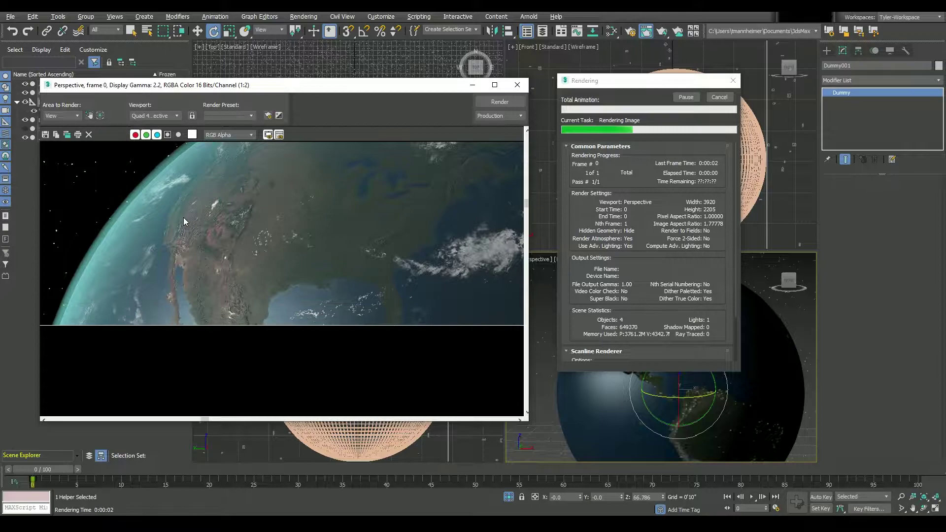
scroll(186, 218, up, 1)
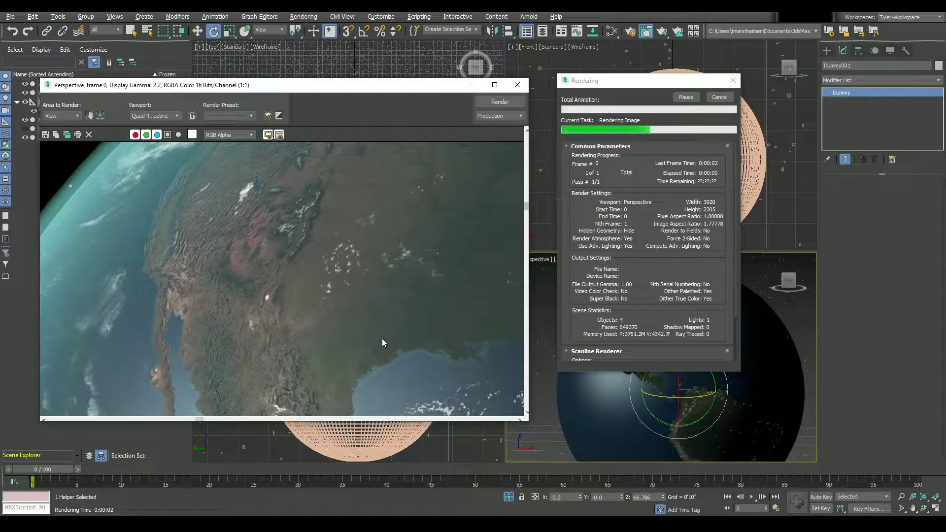
middle_drag(378, 315, 356, 245)
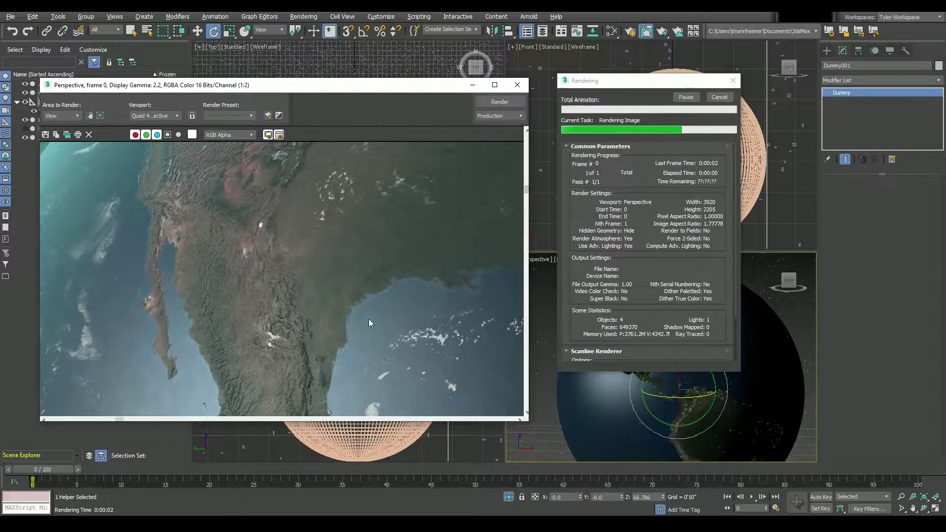
scroll(370, 319, down, 3)
scroll(371, 318, up, 1)
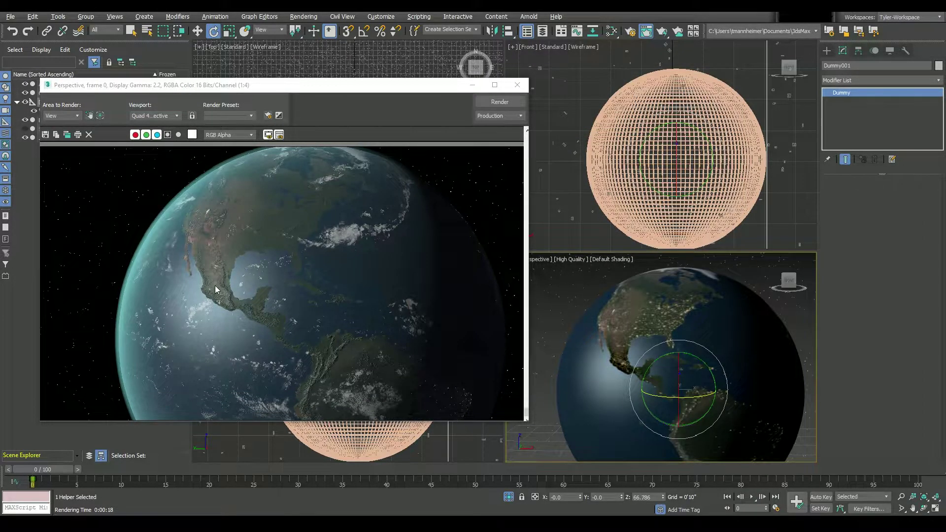
scroll(238, 283, up, 3)
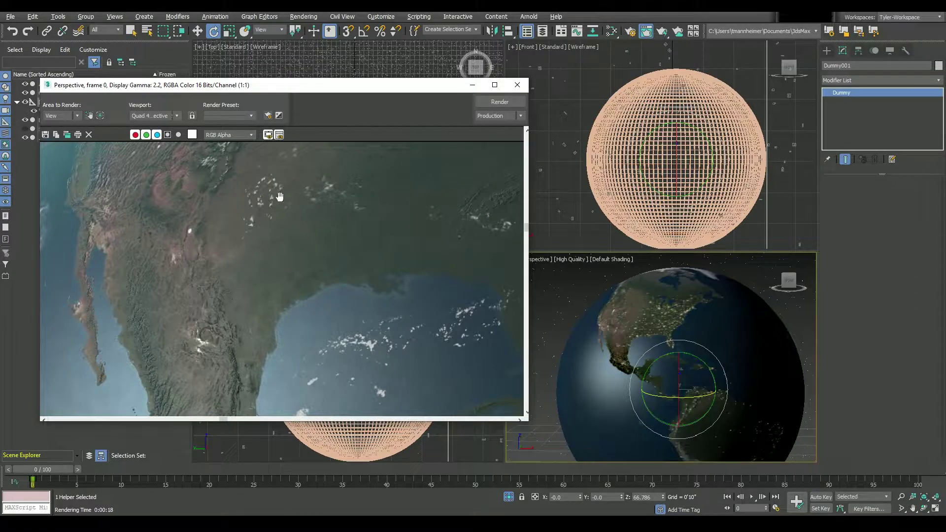
middle_drag(312, 270, 253, 247)
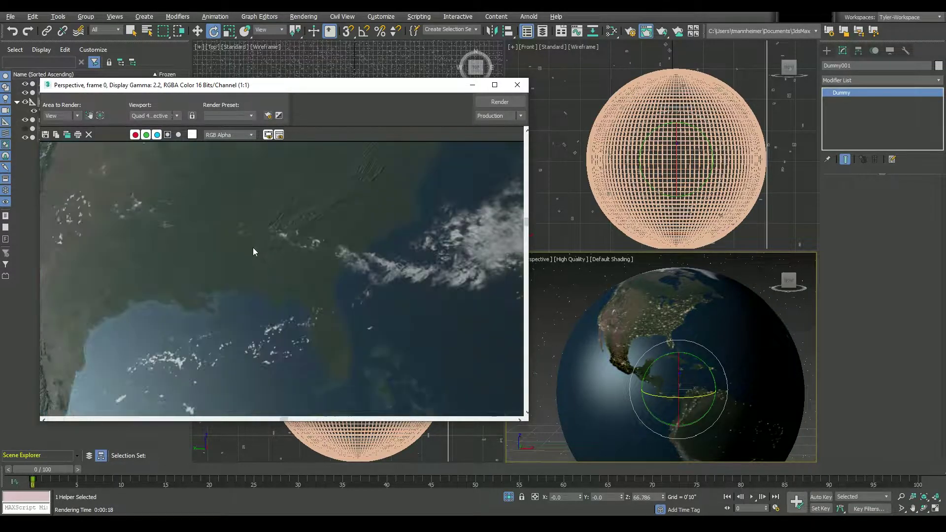
Step: Pan the close-up over Yucatan, Cuba and the night-side city lights, then close the render
middle_drag(381, 225, 351, 64)
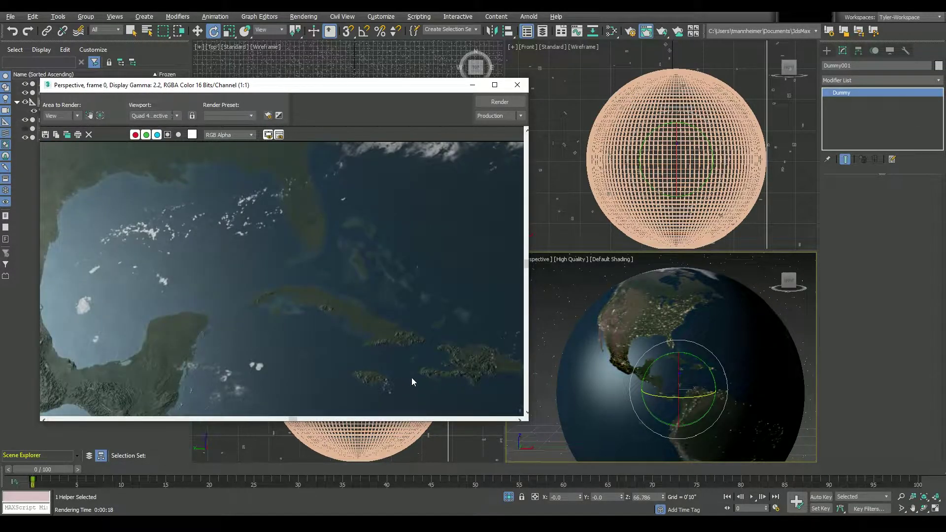
mouse_move(366, 305)
middle_down()
mouse_move(334, 282)
mouse_move(343, 309)
mouse_move(163, 207)
middle_up()
middle_drag(373, 309, 302, 282)
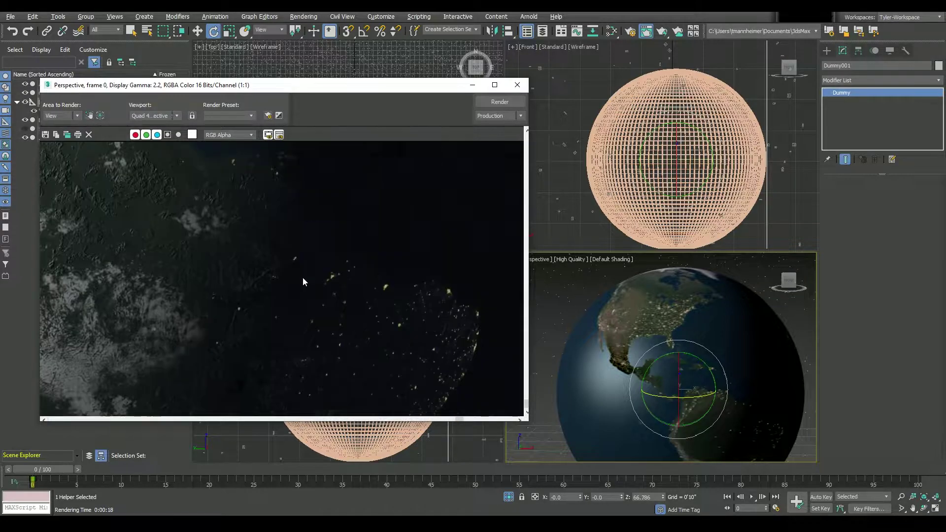
middle_drag(392, 316, 385, 316)
scroll(401, 337, down, 1)
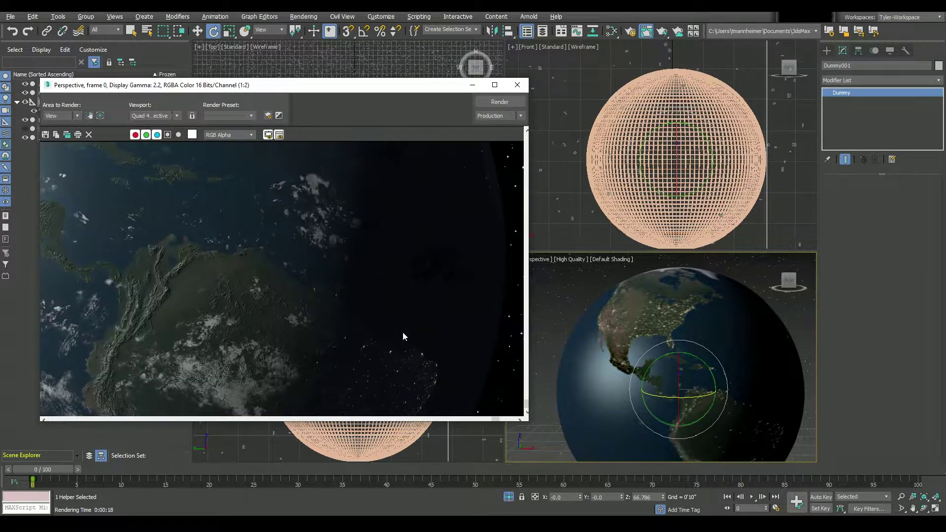
scroll(403, 332, down, 1)
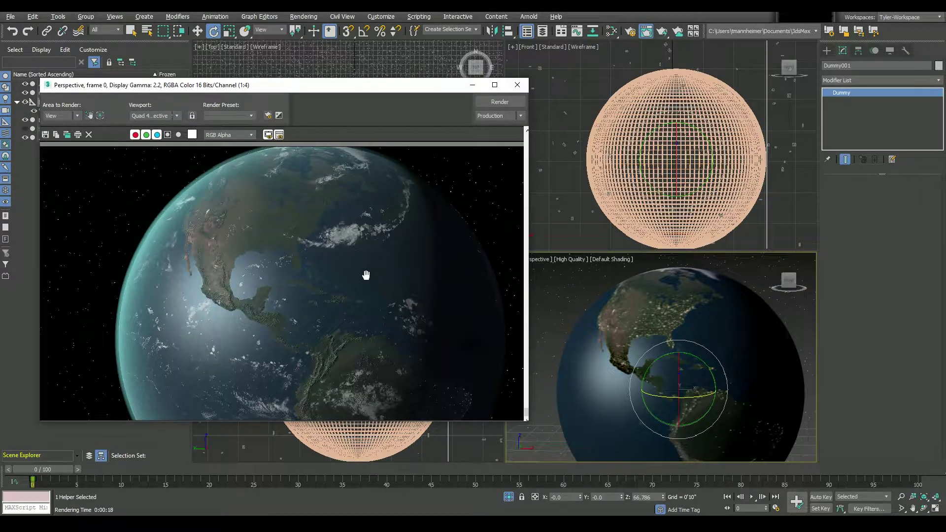
scroll(341, 399, up, 1)
scroll(312, 348, up, 1)
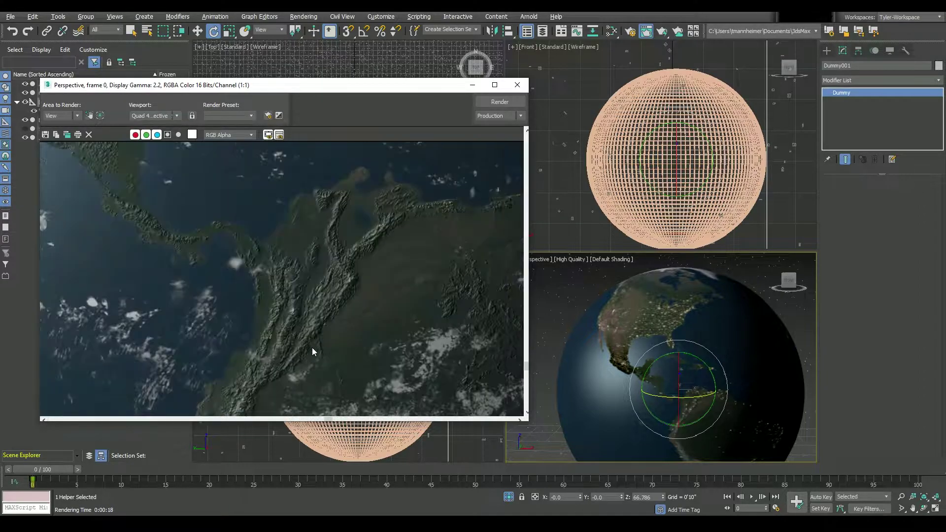
scroll(312, 348, up, 1)
scroll(269, 326, down, 1)
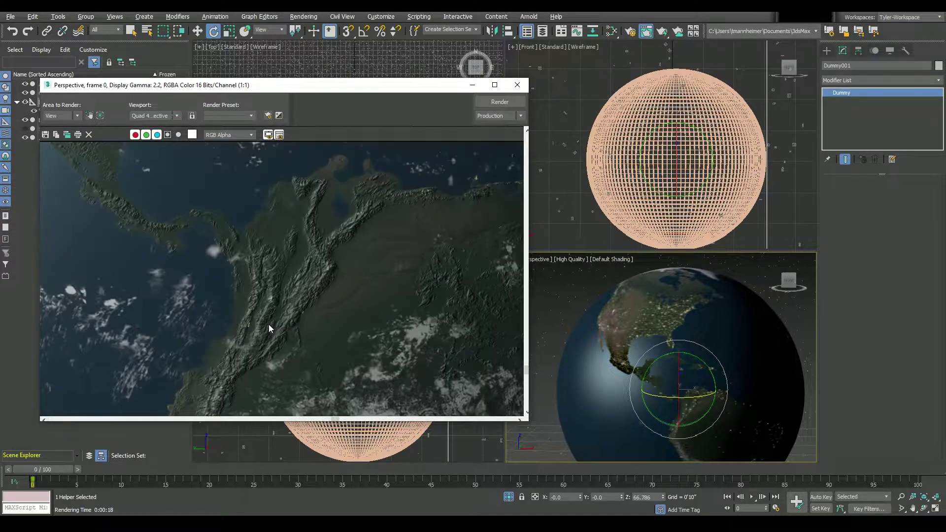
scroll(270, 326, down, 1)
scroll(269, 327, down, 1)
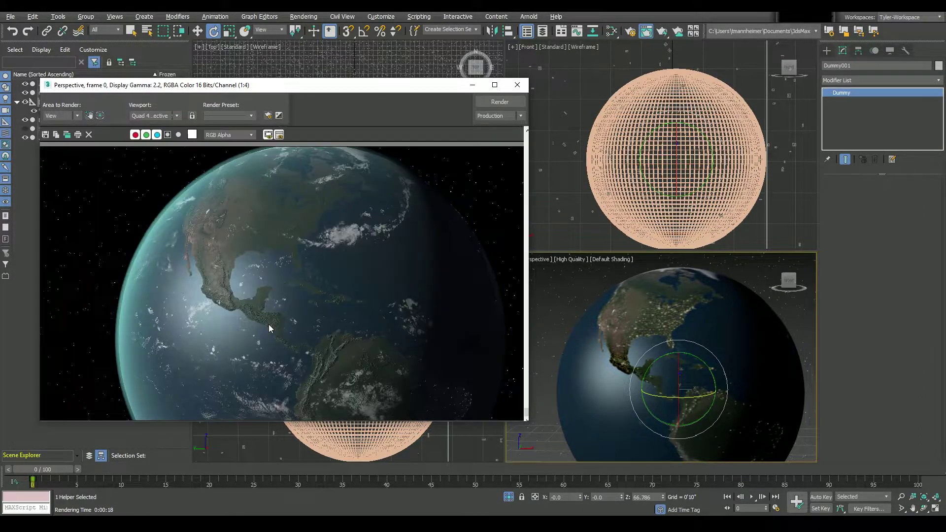
click(515, 85)
scroll(360, 207, up, 2)
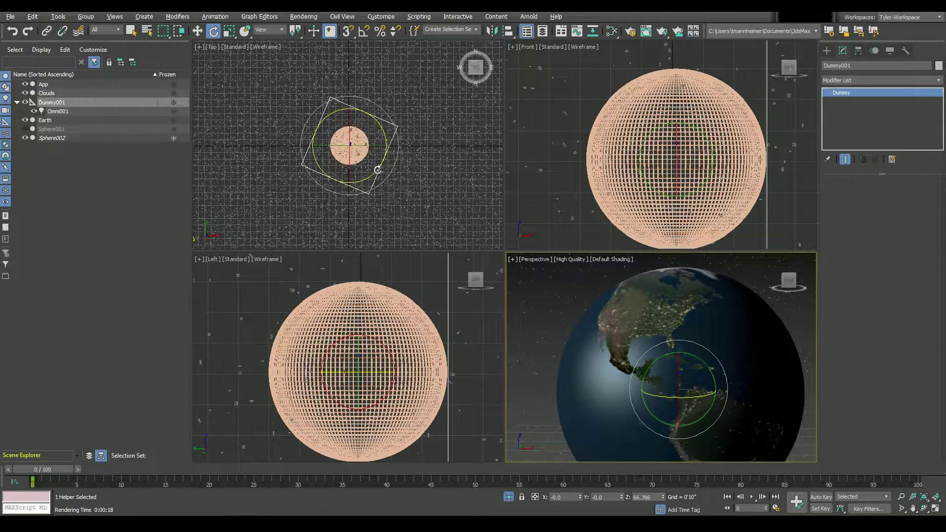
Step: Rotate Dummy001 about Z to put North America on the night side, then re-render
drag(378, 177, 125, 229)
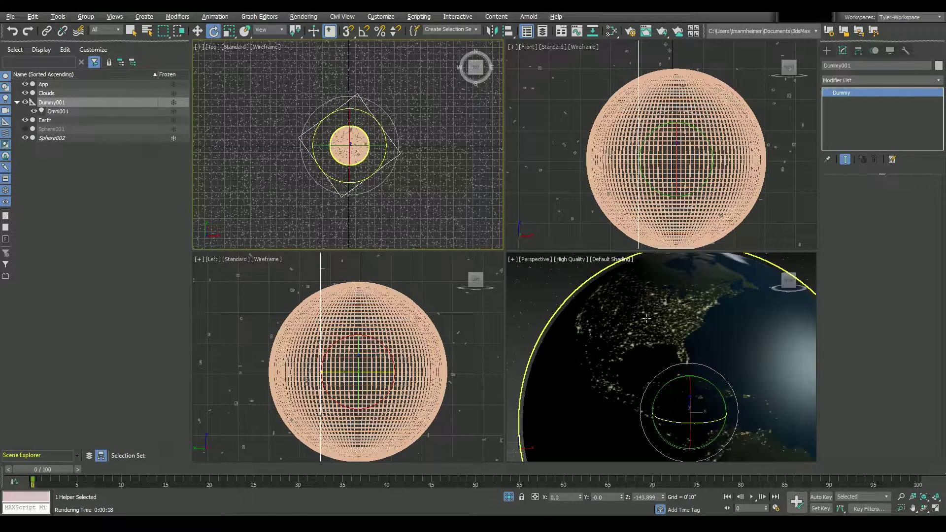
scroll(674, 340, up, 3)
scroll(641, 345, up, 2)
key(shift+q)
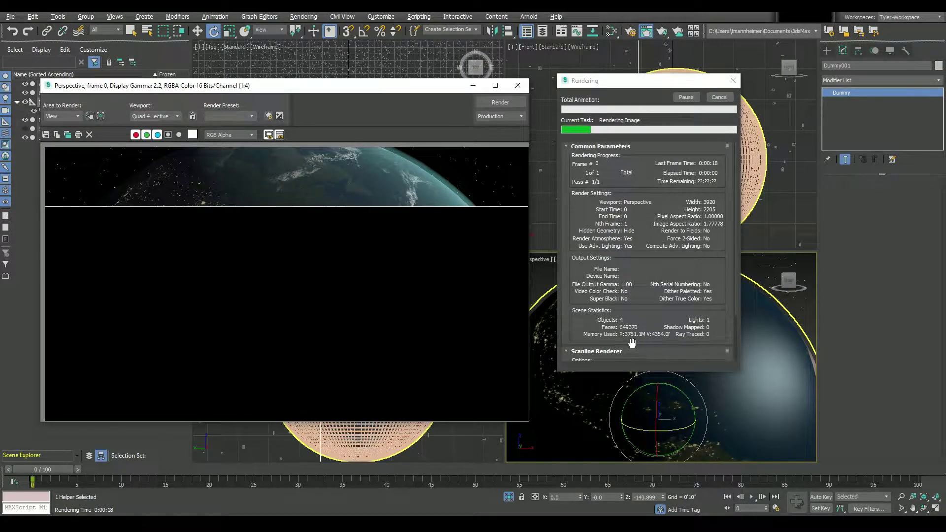
Step: Zoom in and out of the finished render to inspect the night side
scroll(381, 199, up, 1)
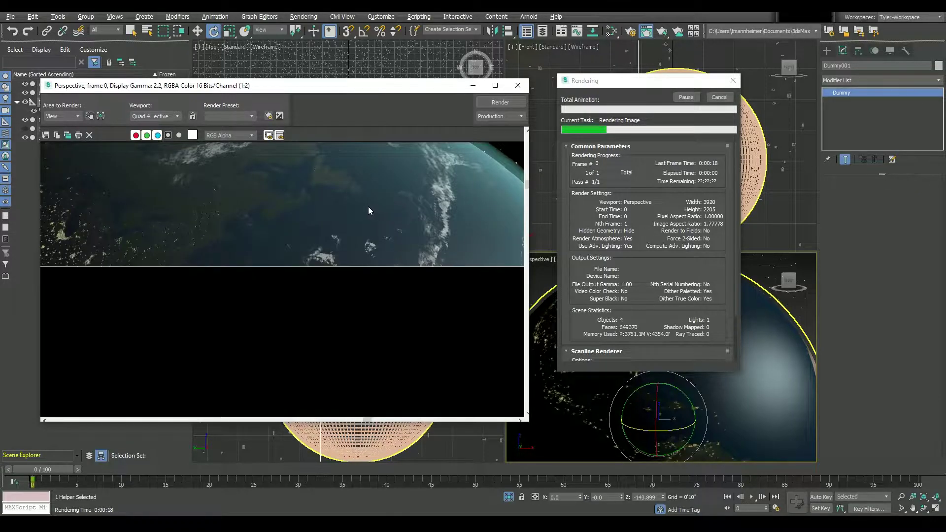
scroll(368, 207, up, 1)
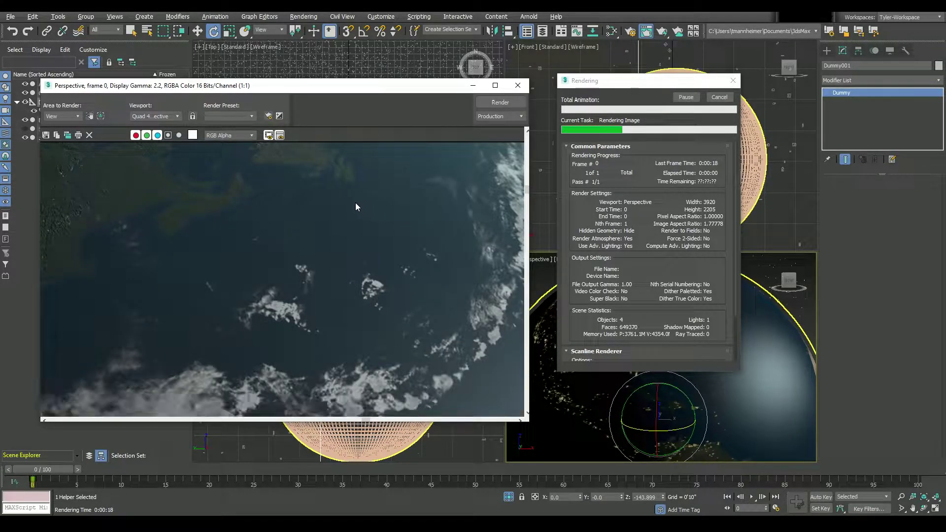
scroll(322, 223, down, 1)
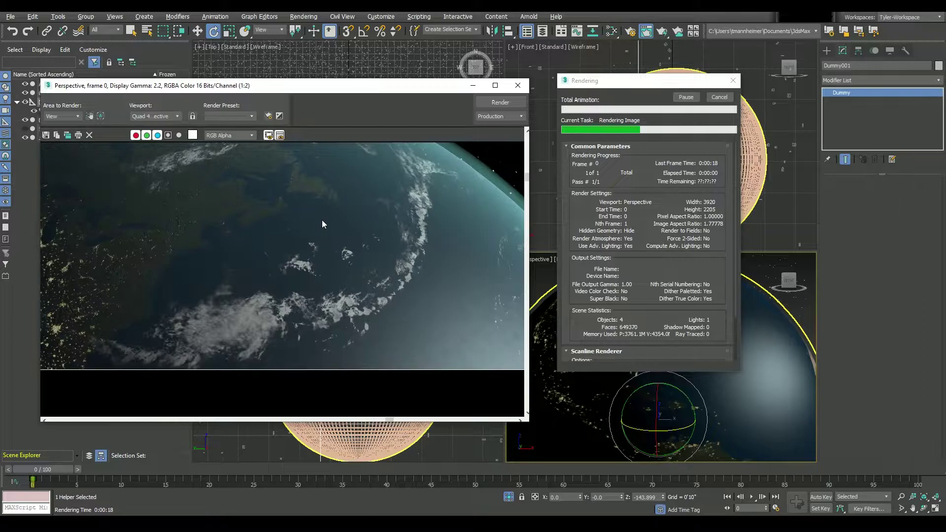
scroll(322, 223, down, 1)
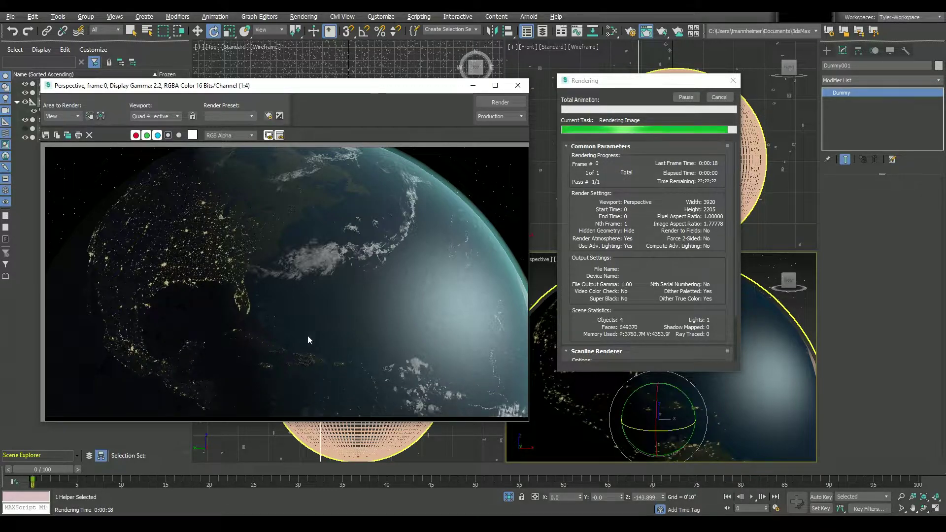
scroll(307, 335, up, 3)
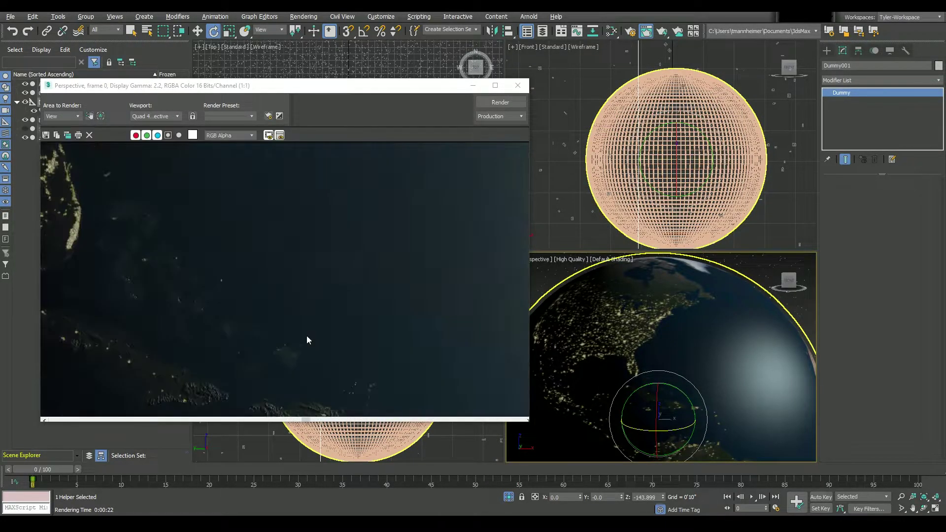
Step: Pan the close-up from Florida and the Caribbean to the US and Gulf coast city lights
drag(320, 307, 330, 202)
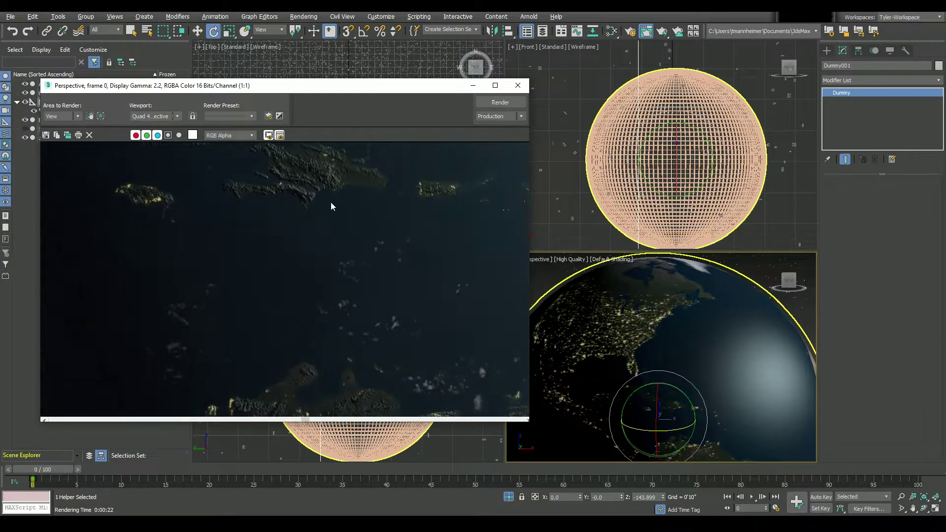
drag(348, 341, 343, 231)
drag(320, 363, 436, 344)
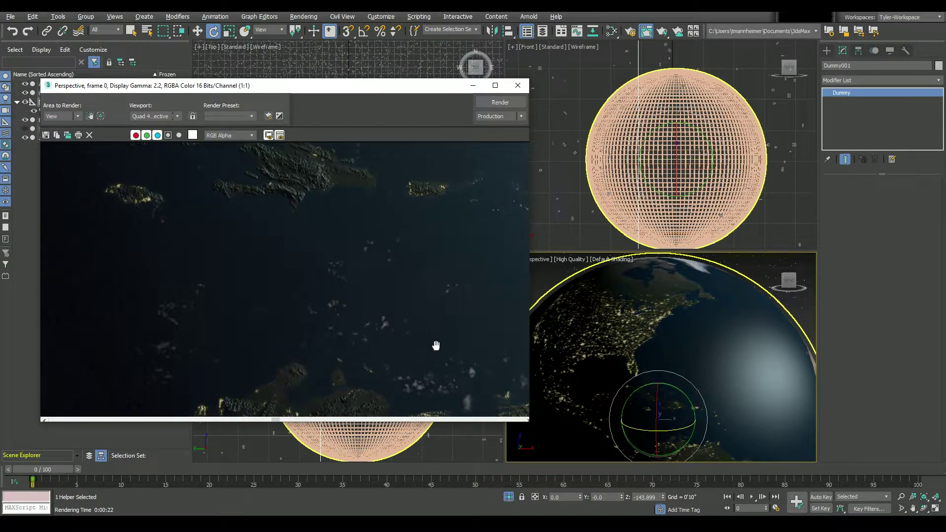
drag(54, 172, 204, 286)
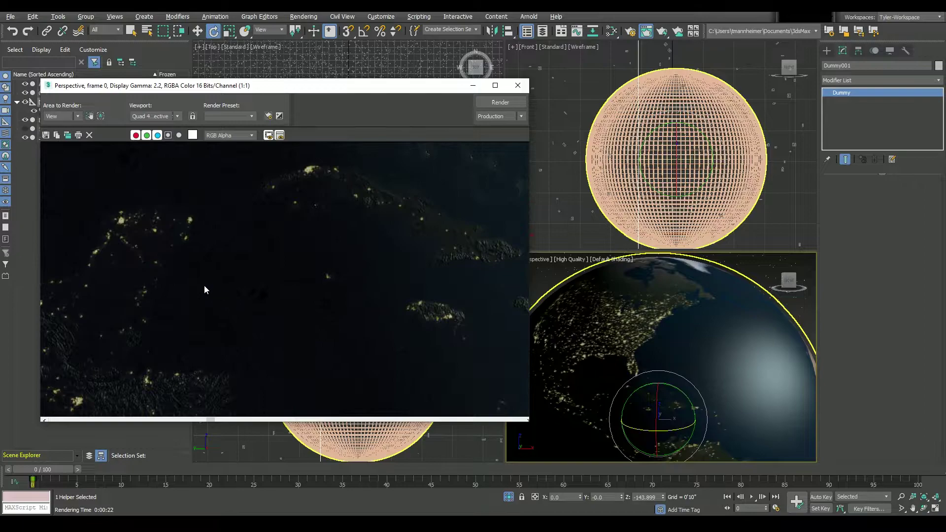
drag(130, 226, 244, 268)
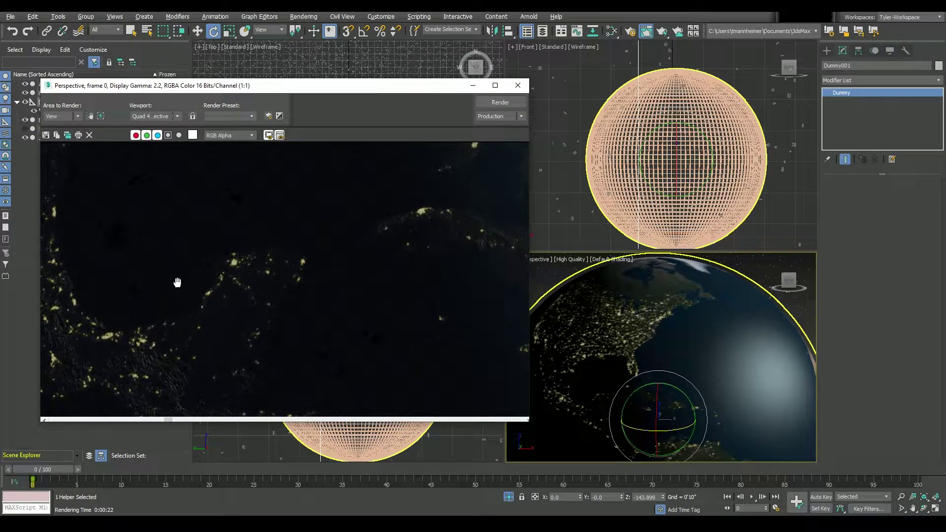
drag(179, 281, 225, 348)
drag(199, 206, 197, 334)
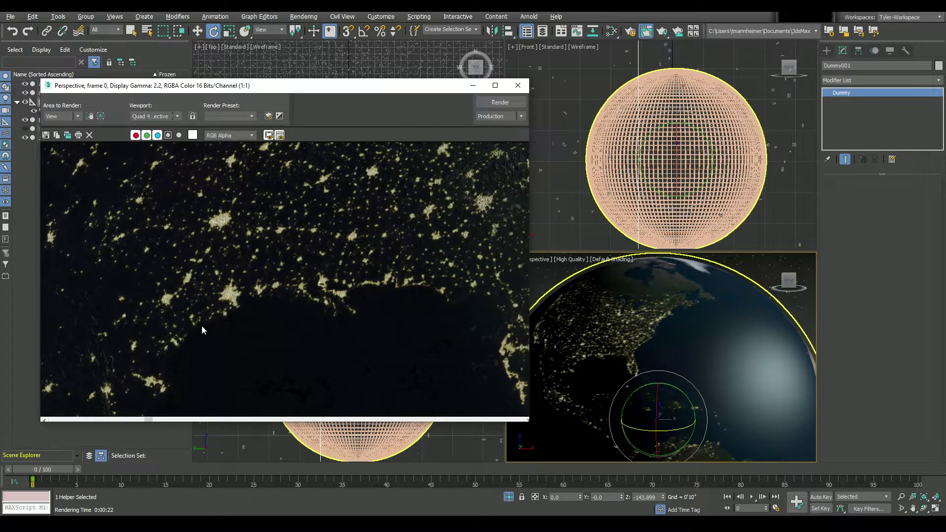
mouse_move(212, 244)
mouse_down()
mouse_move(187, 323)
mouse_move(256, 302)
mouse_up()
Step: Zoom back out and close the Rendered Frame Window
scroll(255, 304, down, 1)
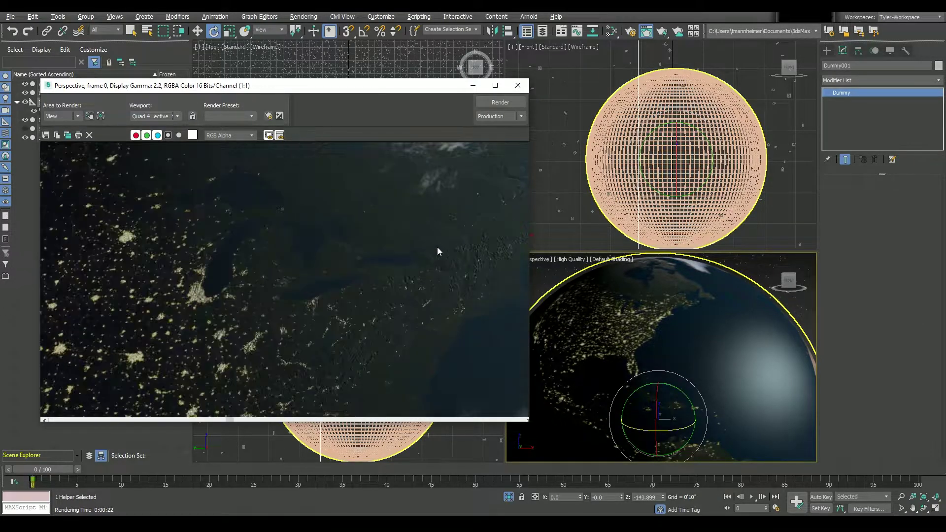
scroll(437, 249, up, 2)
scroll(425, 273, down, 1)
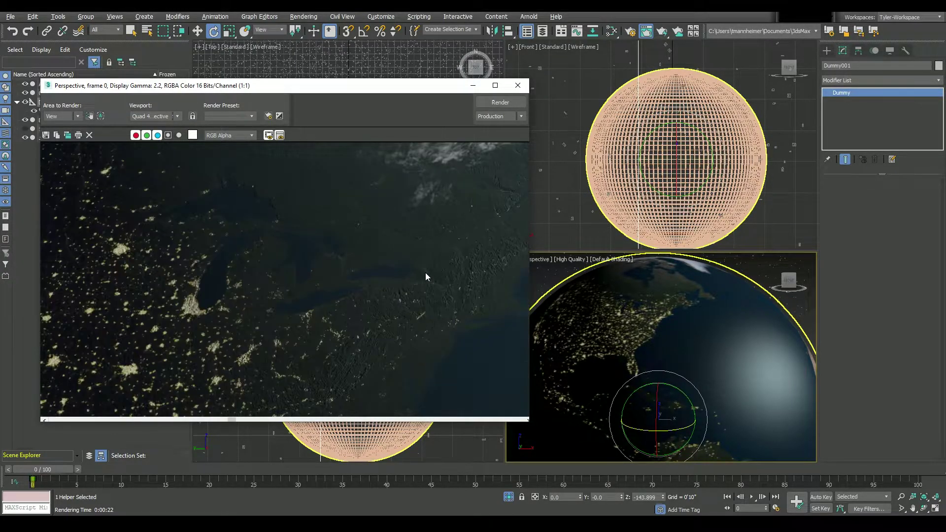
scroll(424, 273, down, 2)
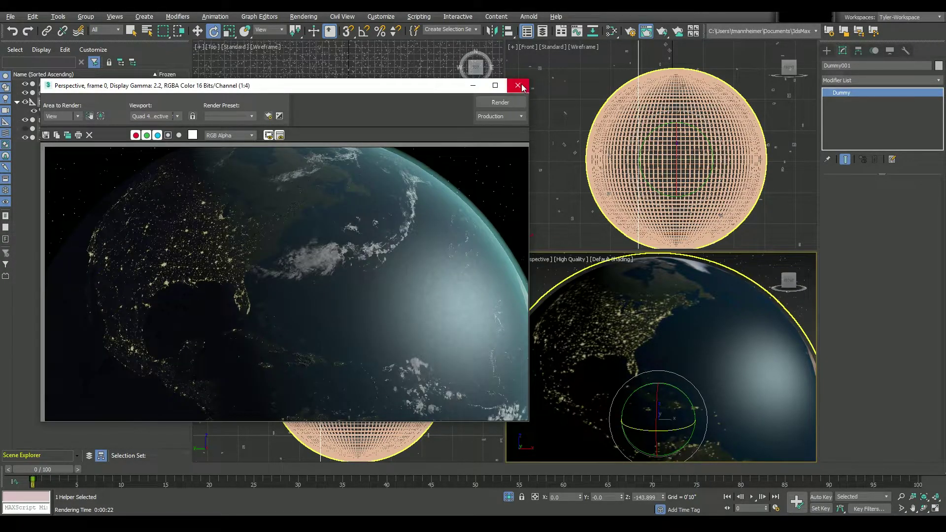
click(518, 86)
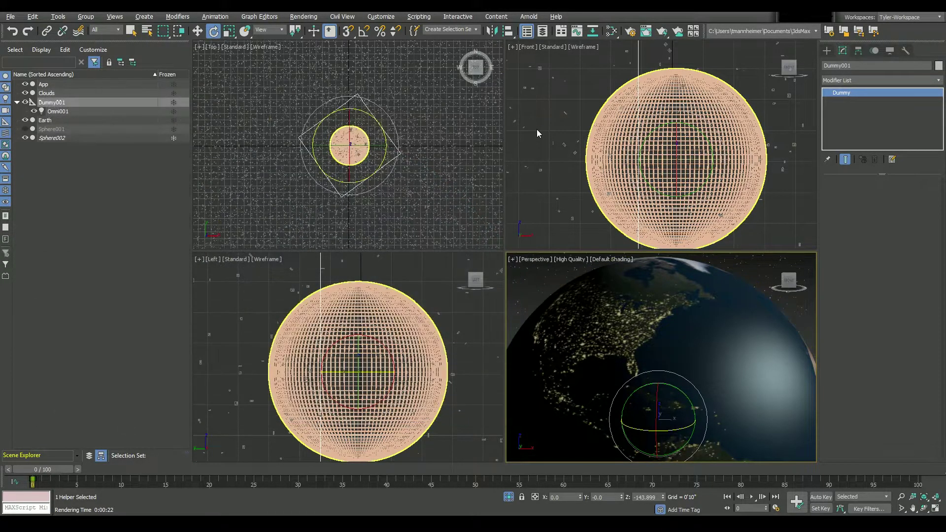